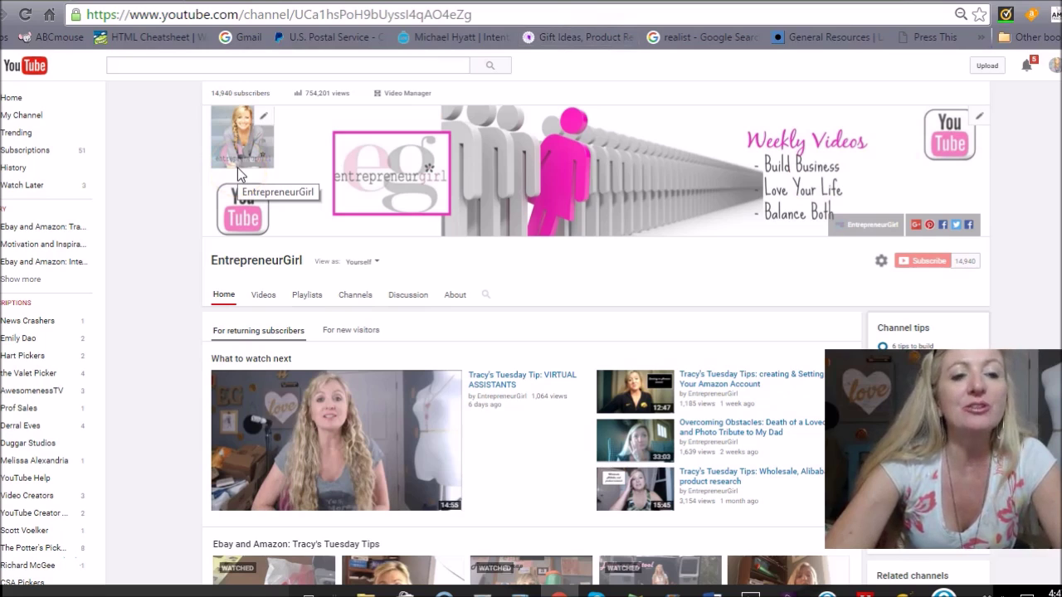
Open the EntrepreneurGirl channel home page on YouTube.
left_click(448, 219)
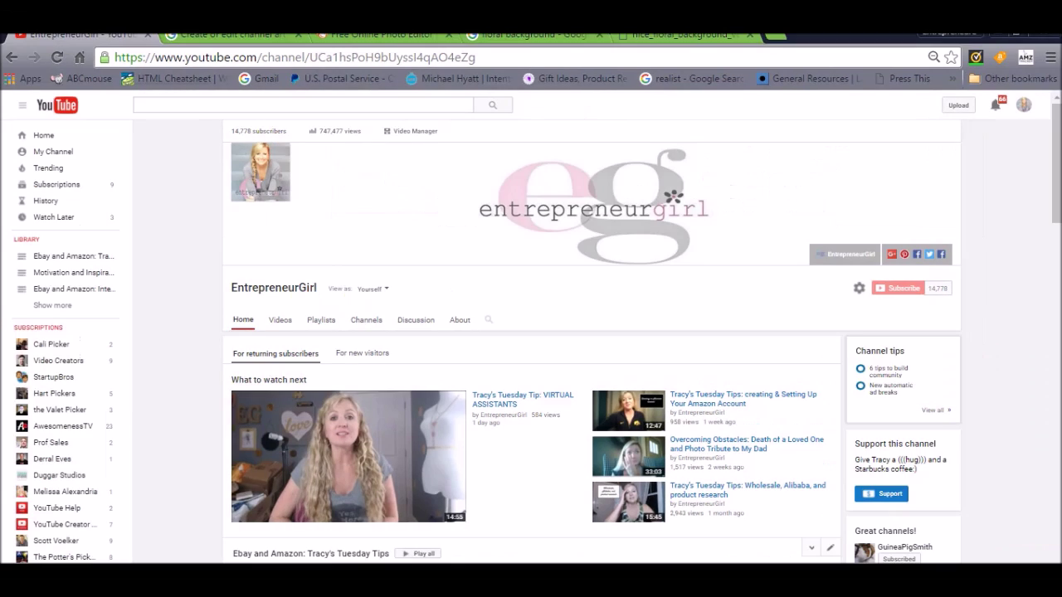
Start editing the channel art from the banner's Edit channel art option.
mouse_move(688, 232)
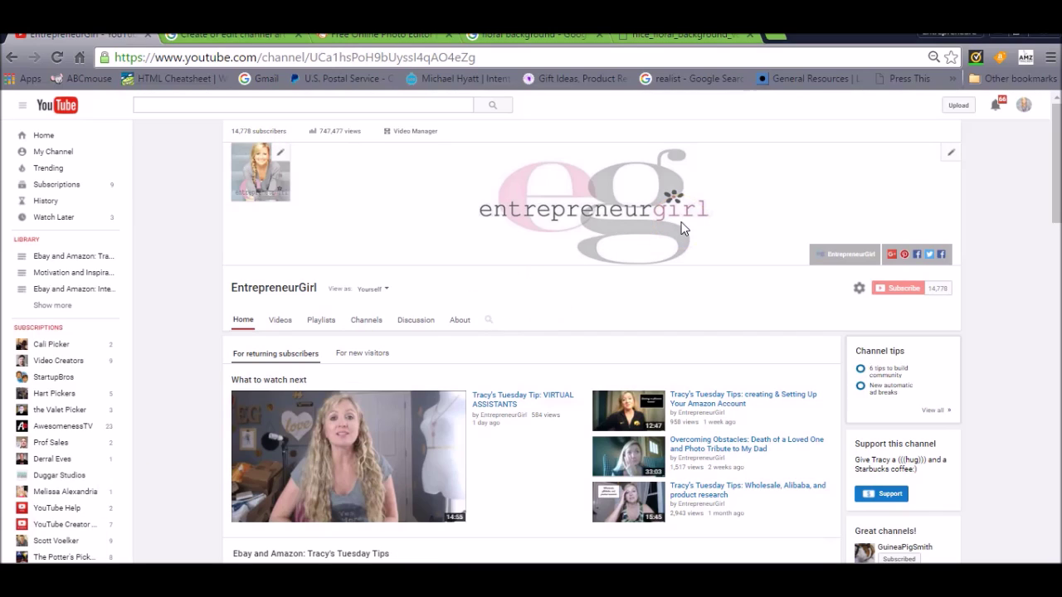
left_click(946, 158)
left_click(930, 187)
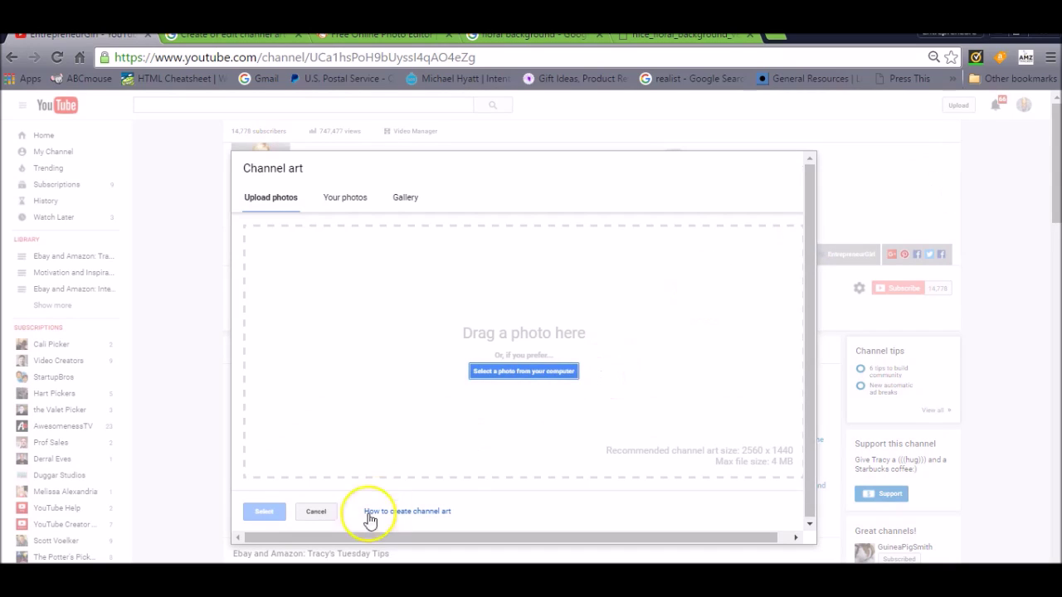
Open the 'How to create channel art' guide and download the Channel Art Templates zip.
left_click(376, 511)
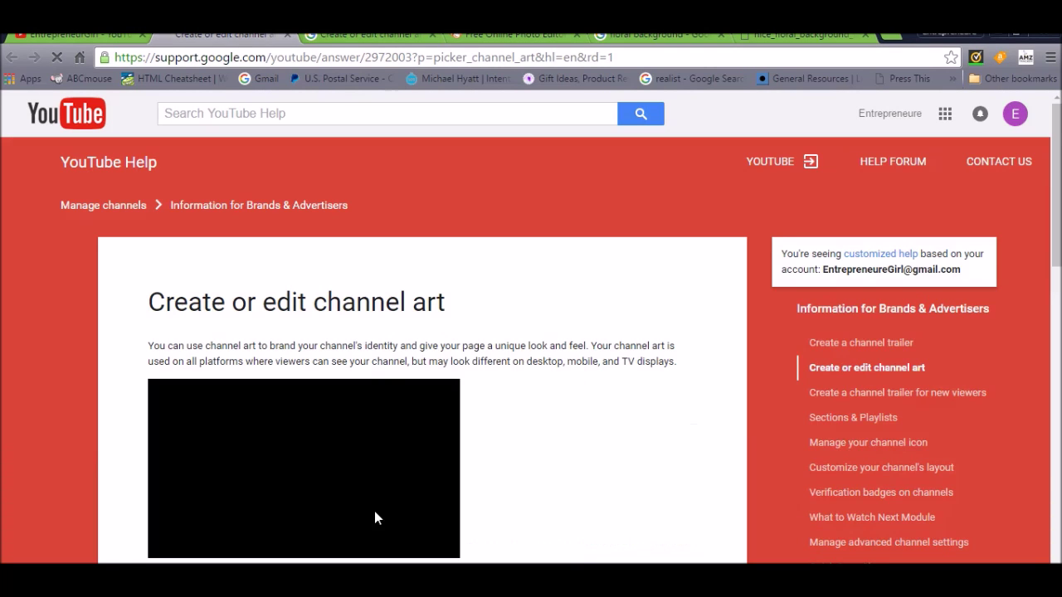
left_click(532, 411)
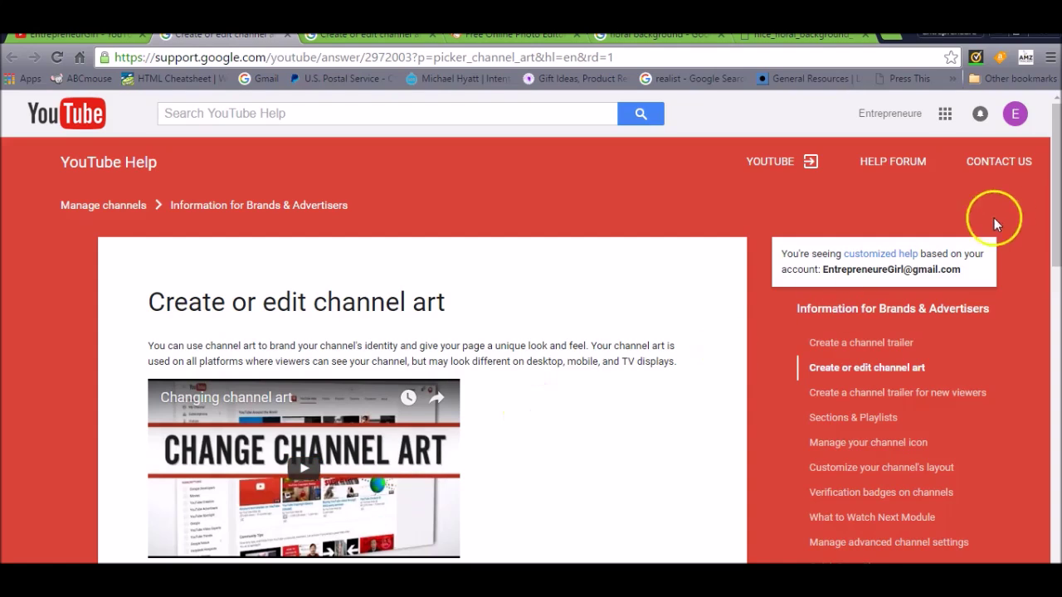
left_click_drag(1055, 177, 1056, 390)
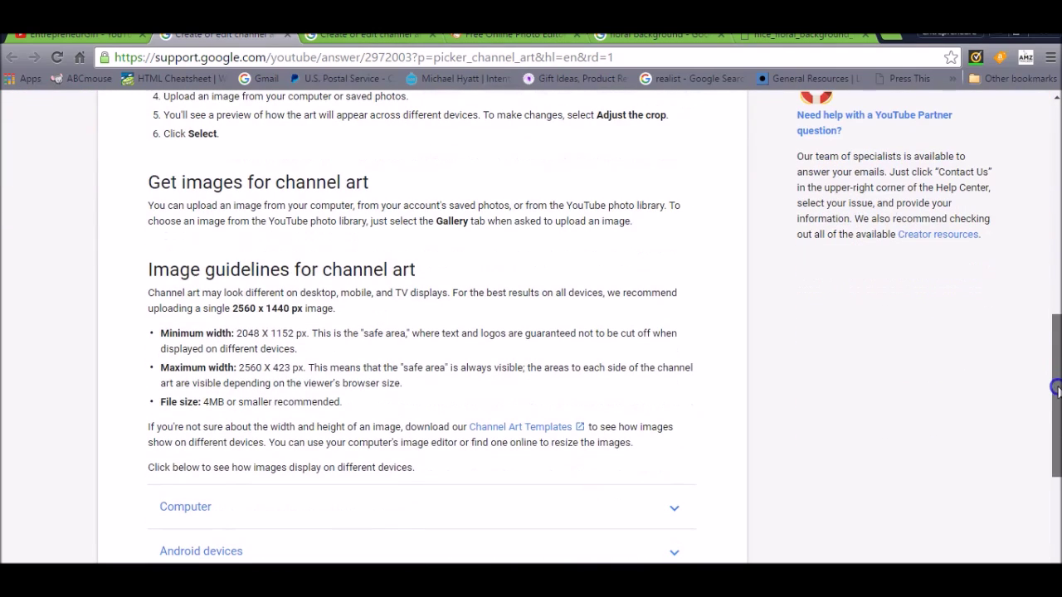
left_click(552, 428)
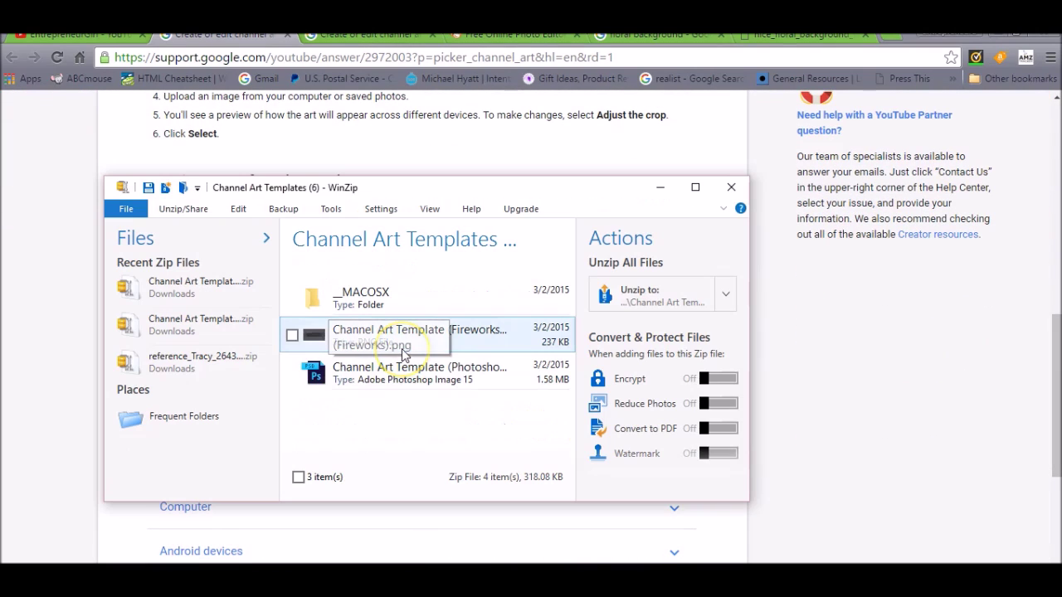
Select the Channel Art Template (Fireworks) PNG file in the WinZip archive.
left_click(512, 345)
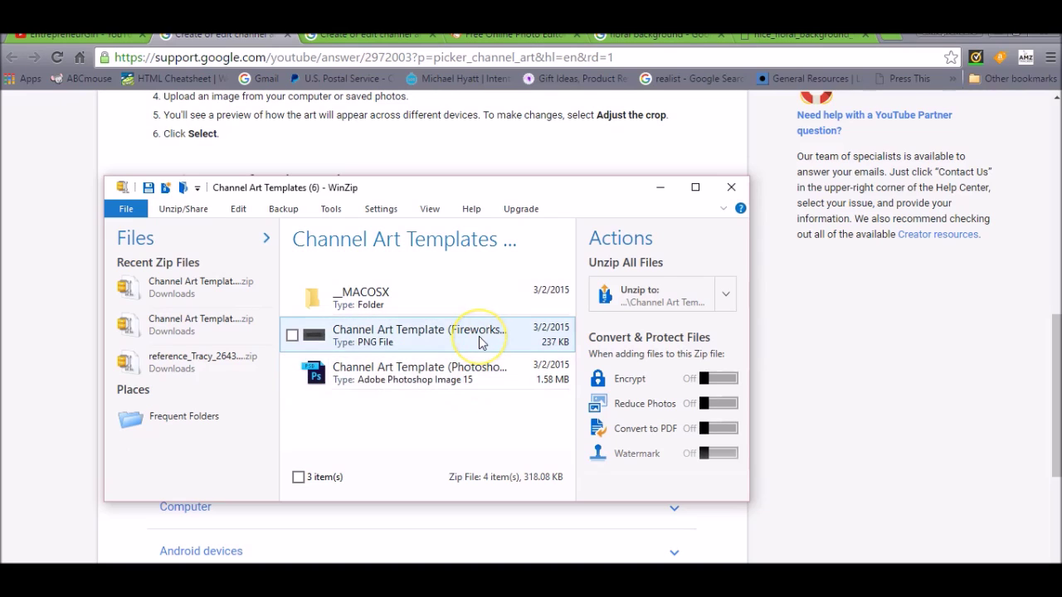
left_click(293, 336)
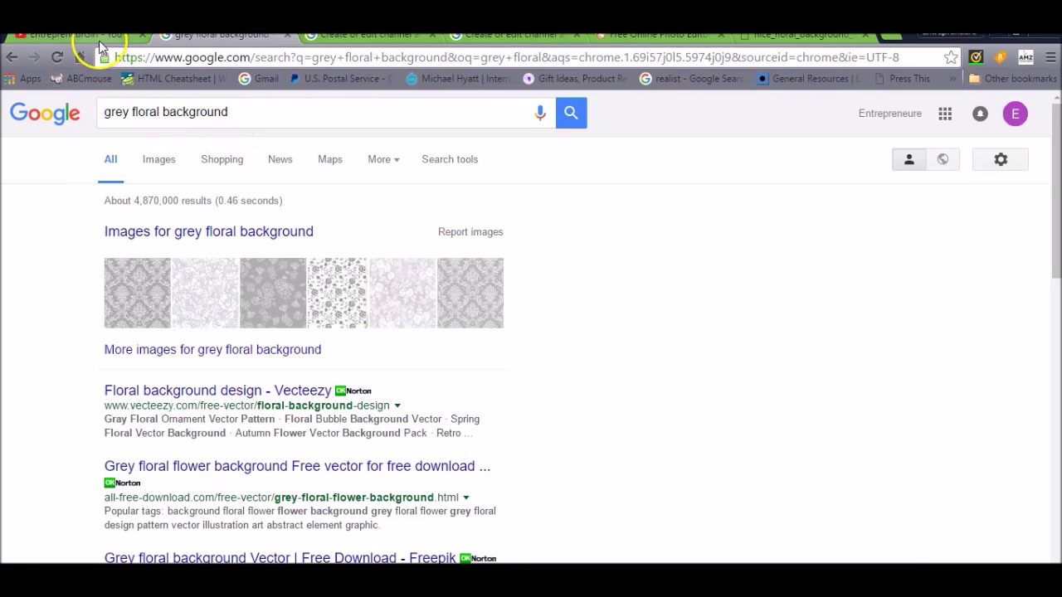
Open Google image results for 'grey floral background' and scroll through them.
left_click(98, 38)
mouse_move(560, 168)
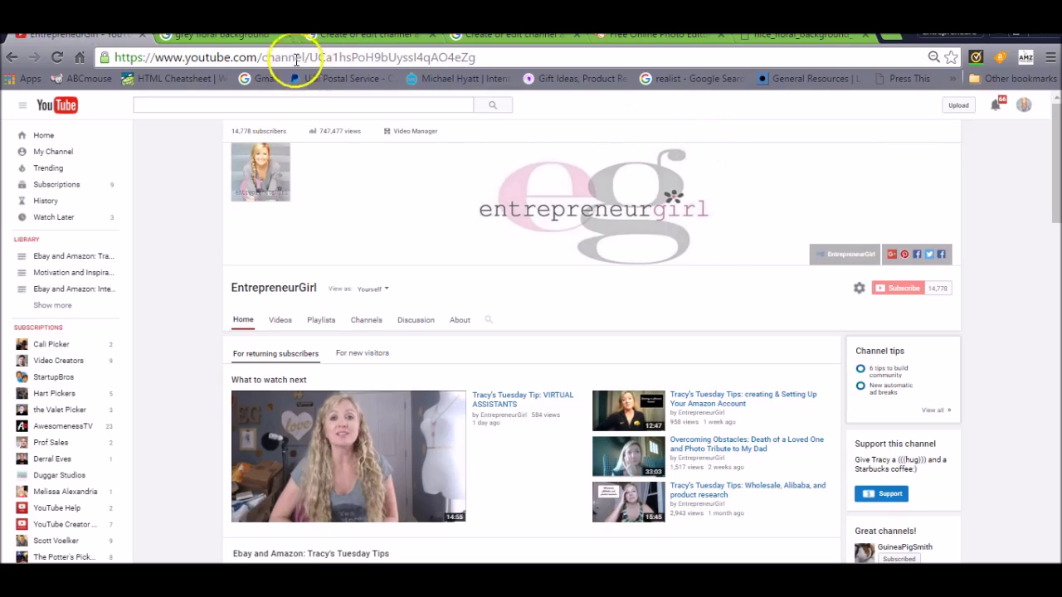
left_click(233, 35)
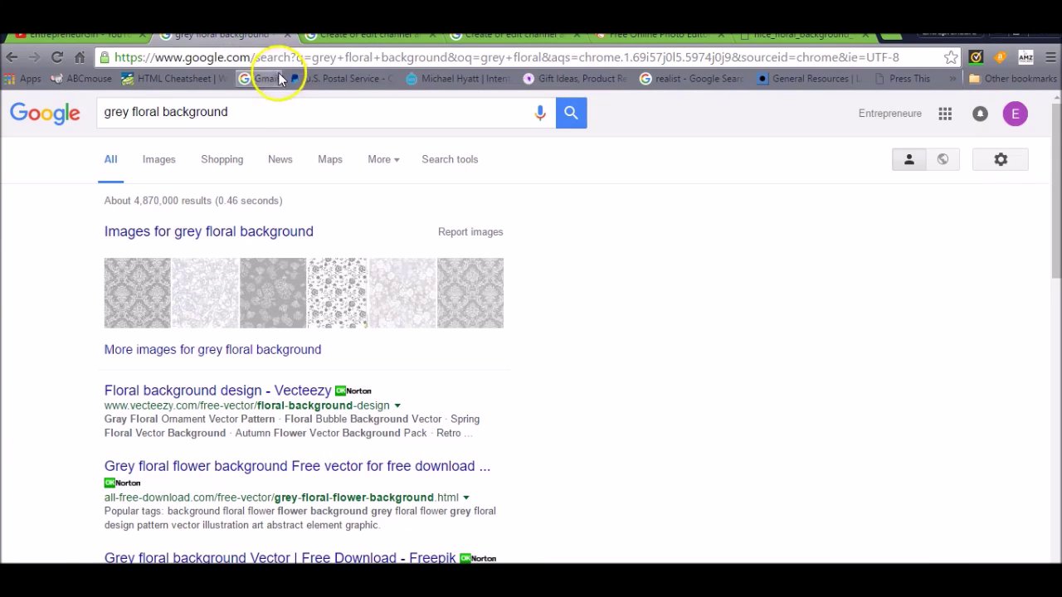
left_click(207, 352)
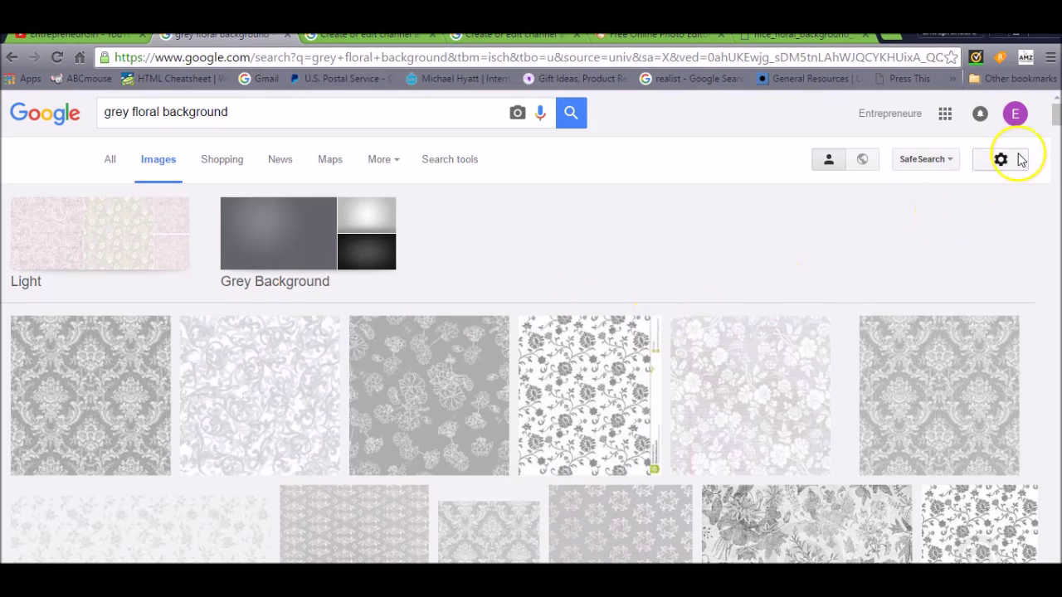
left_click_drag(1053, 123, 1055, 143)
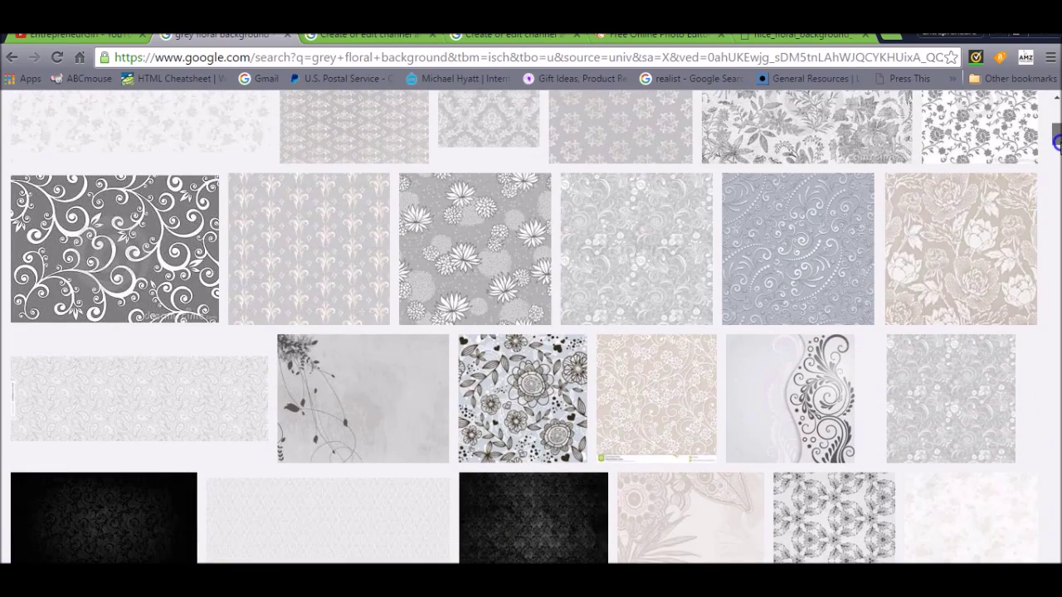
Compare against the YouTube channel page, then scroll further through the background image results.
left_click(97, 37)
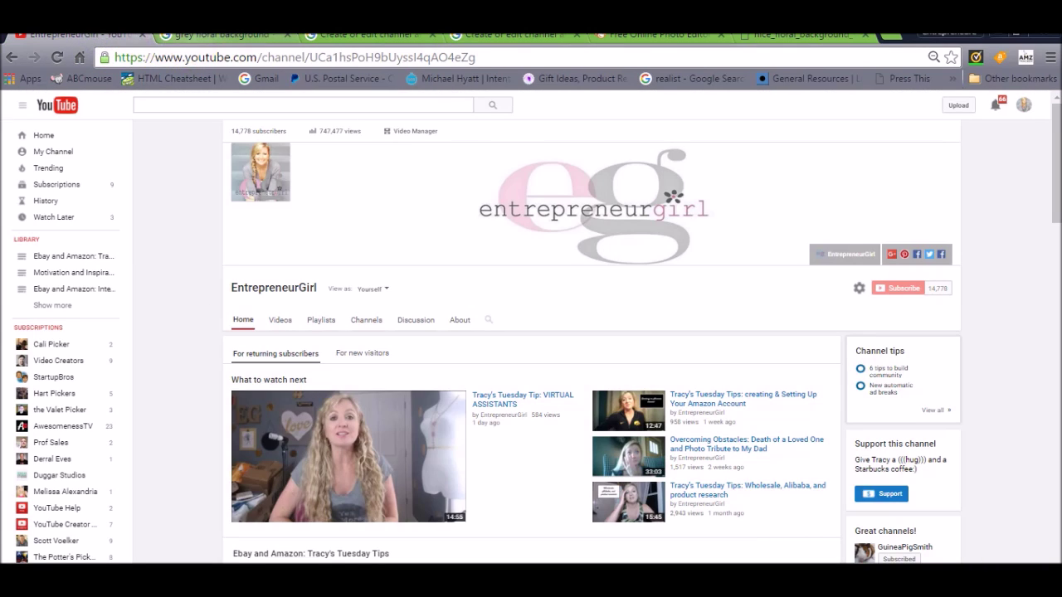
left_click(244, 38)
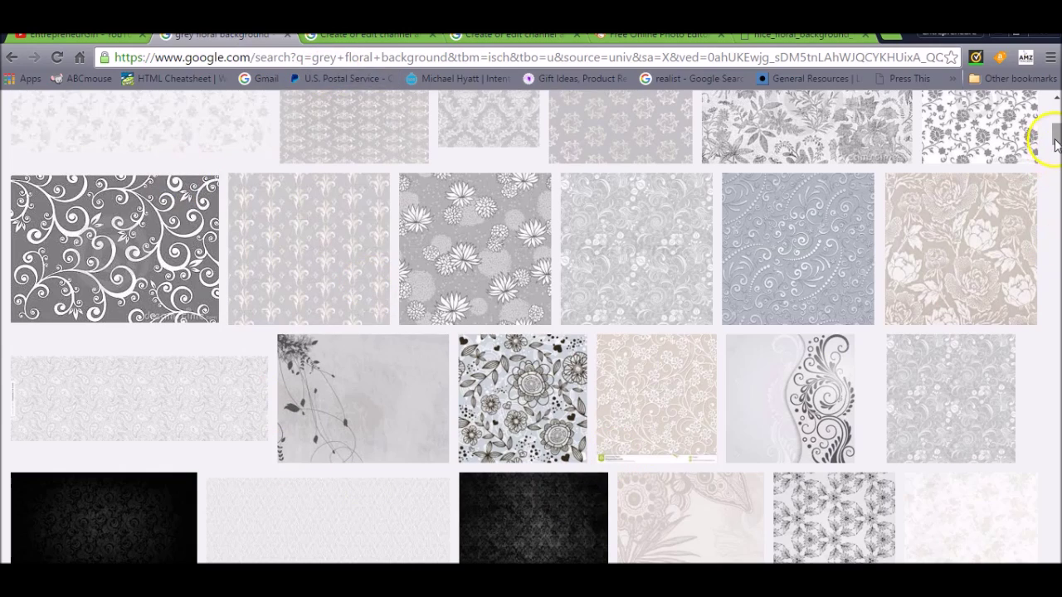
left_click_drag(1055, 137, 1056, 174)
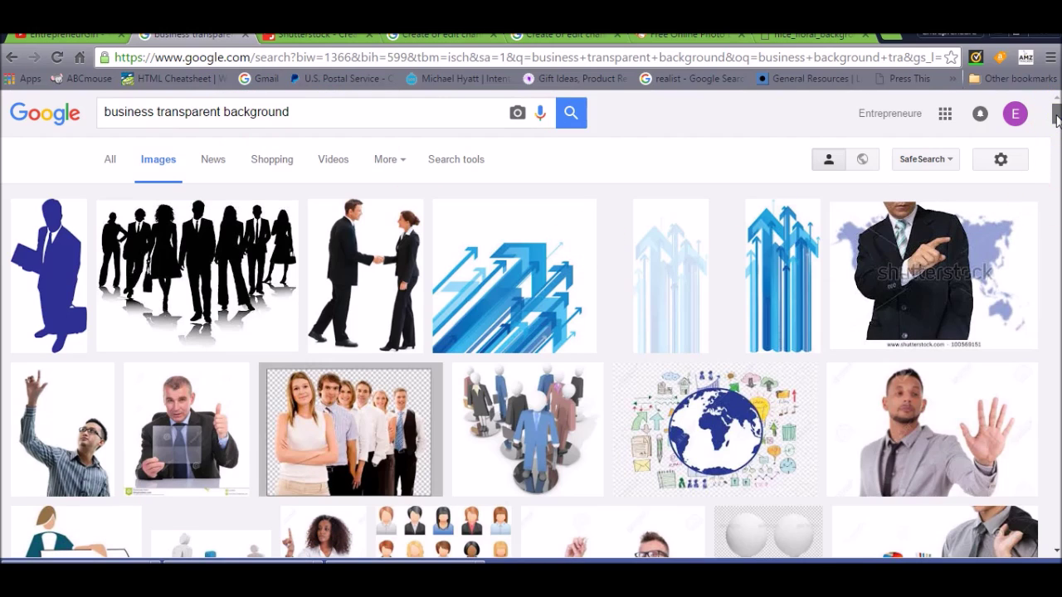
left_click_drag(1056, 119, 1056, 174)
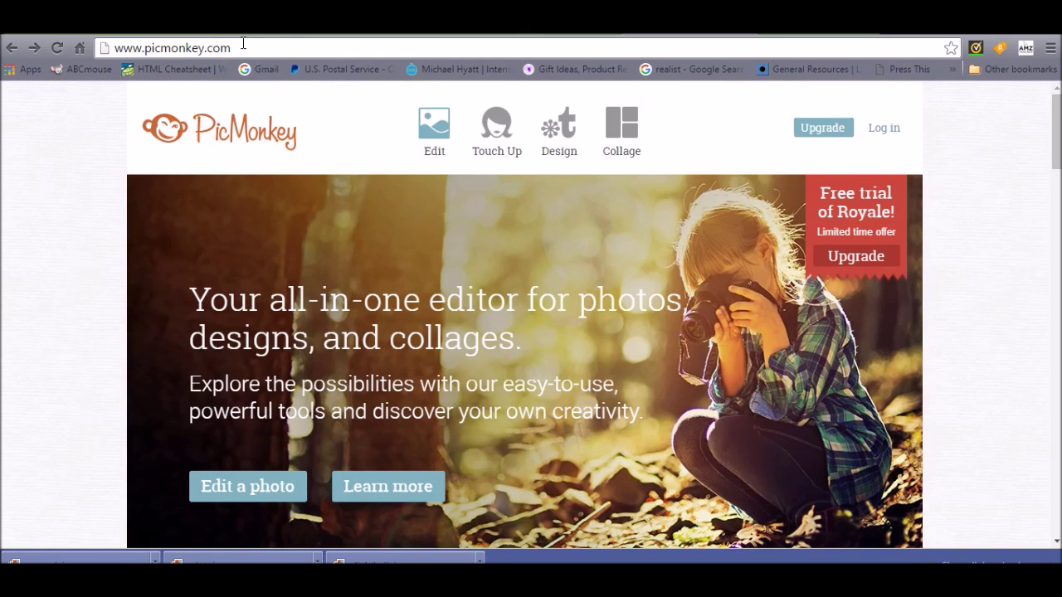
Open 'Channel Art Template (Fireworks)' from the Downloads folder in PicMonkey's editor.
left_click(427, 127)
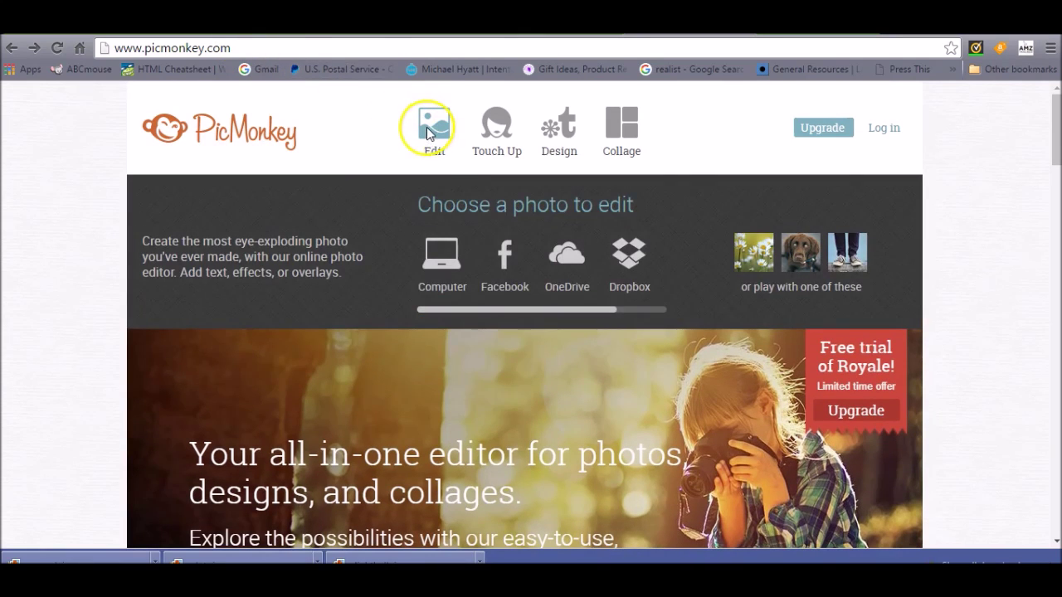
left_click(440, 264)
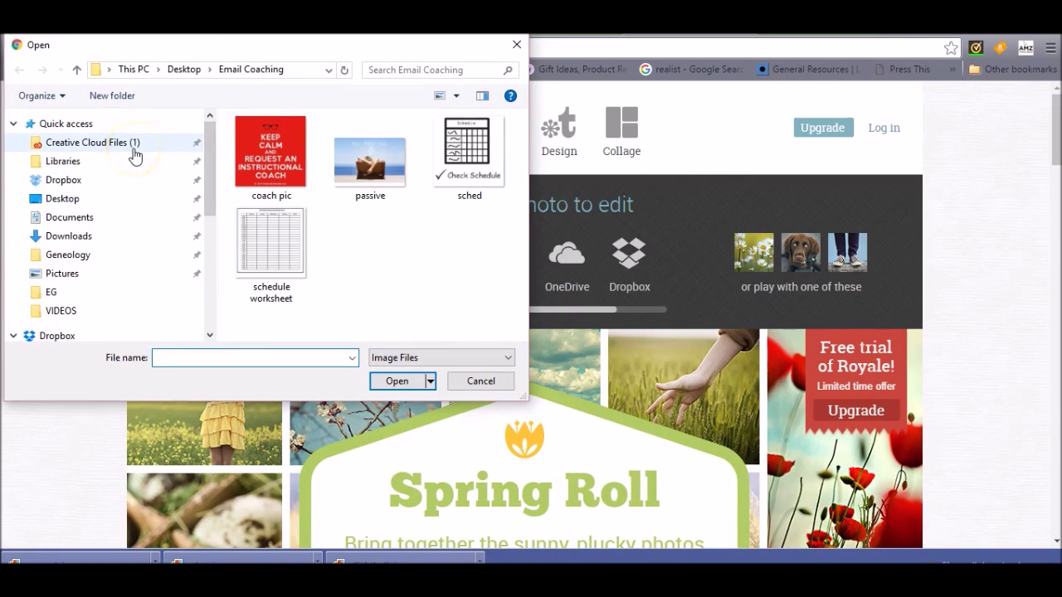
left_click(69, 235)
left_click(467, 264)
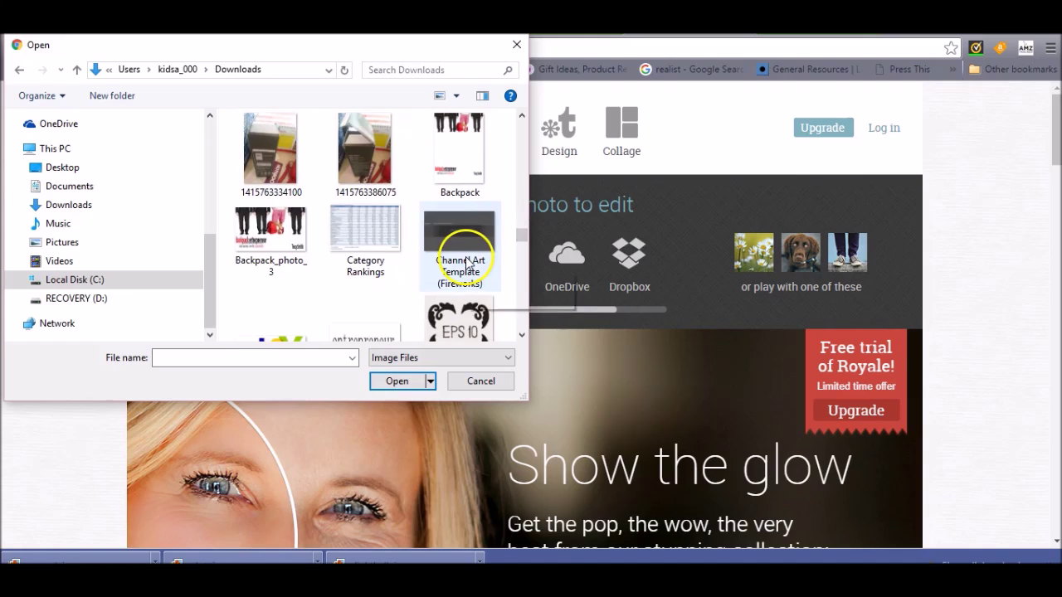
left_click(467, 264)
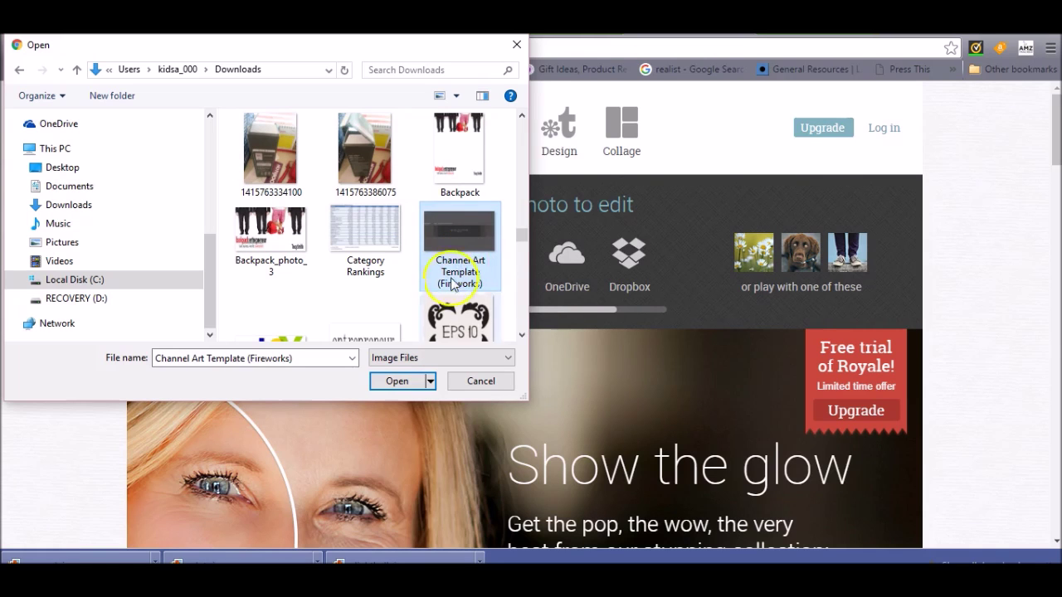
left_click(400, 381)
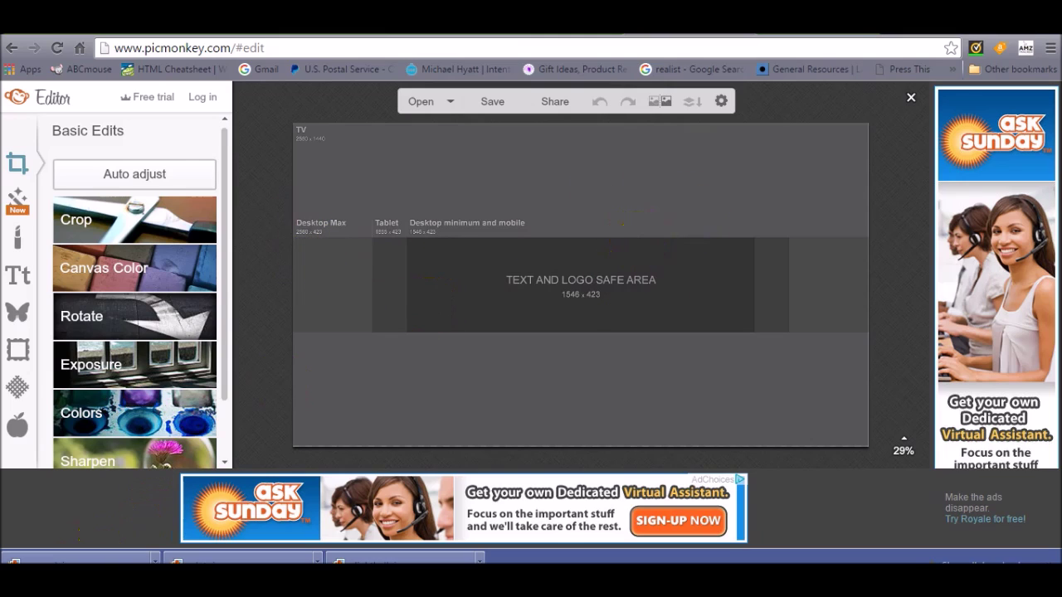
Add a rounded rectangle from Geometric overlays and drag it onto the safe area.
left_click(18, 313)
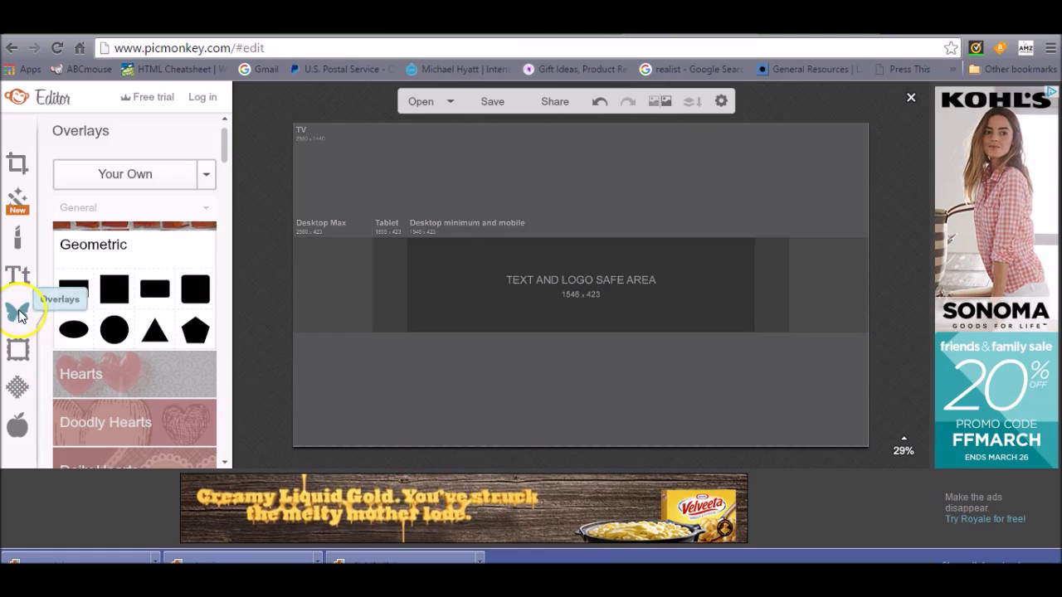
left_click(118, 232)
left_click(121, 231)
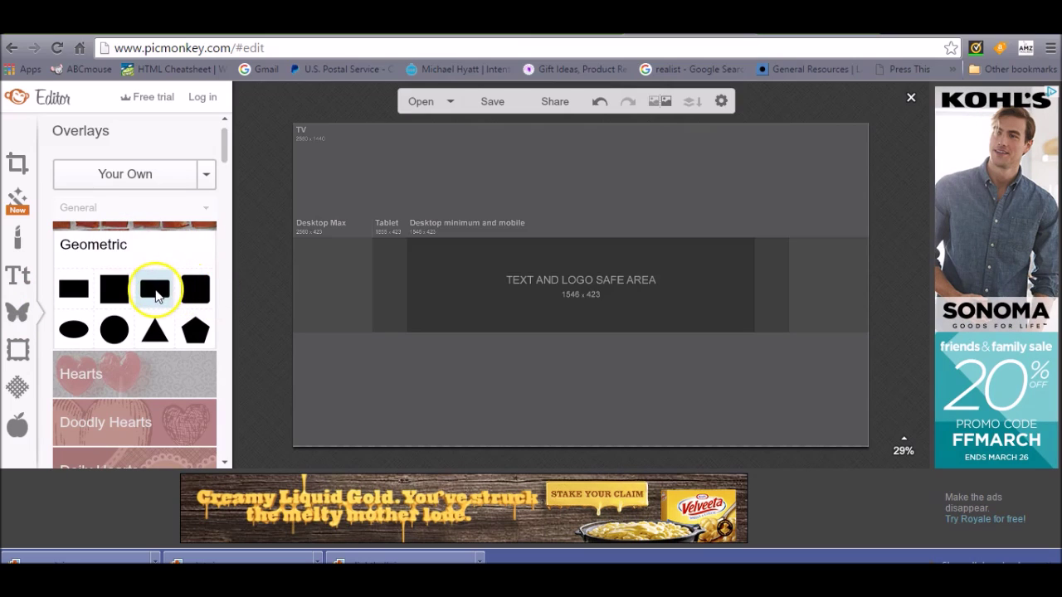
left_click(155, 291)
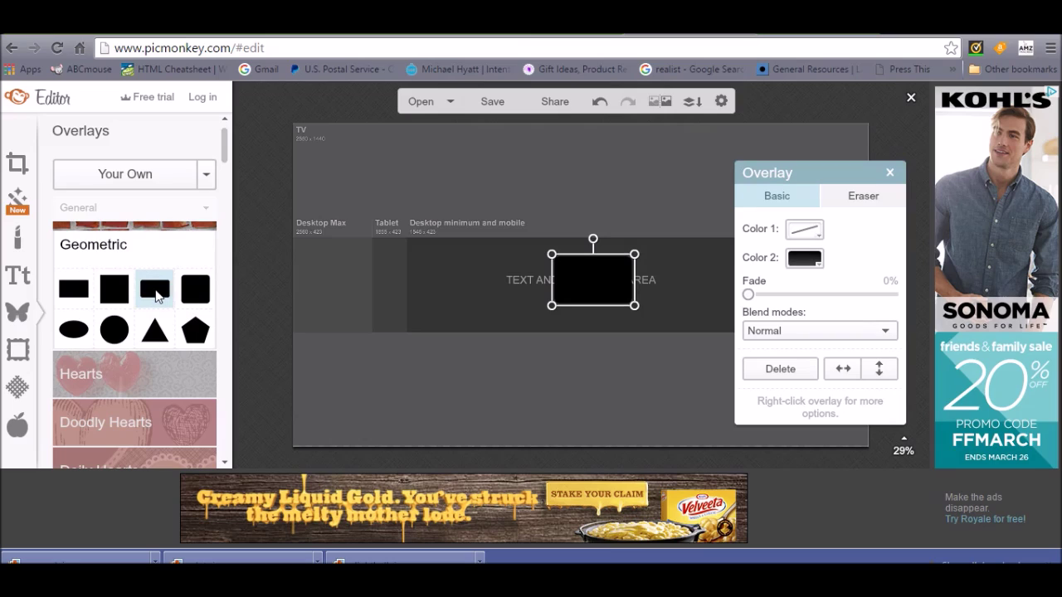
left_click_drag(157, 296, 416, 268)
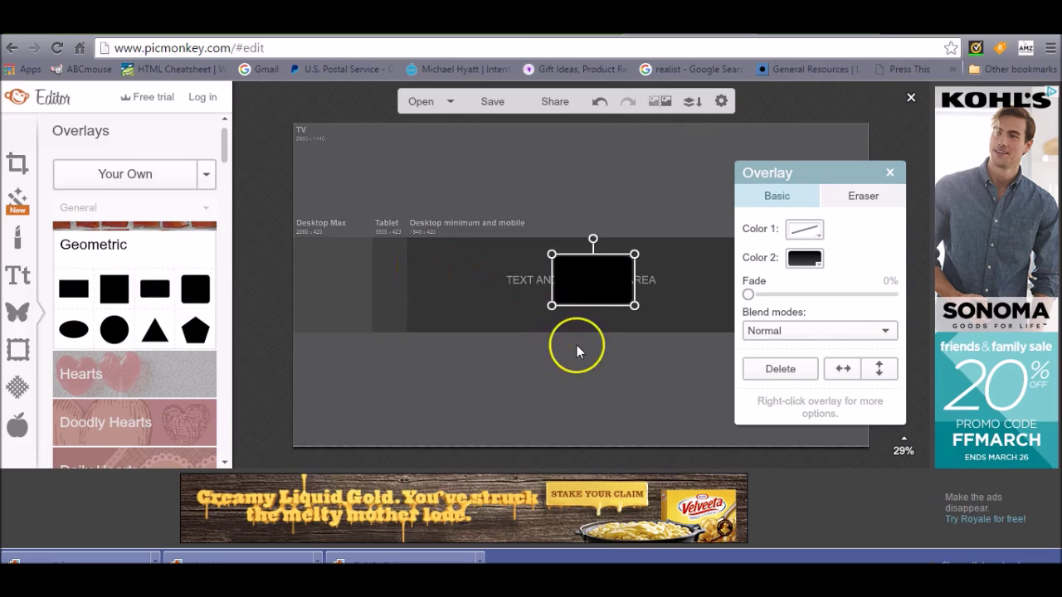
Give the rectangle a transparent fill and a dark red (6d2b2b) outline.
left_click(818, 262)
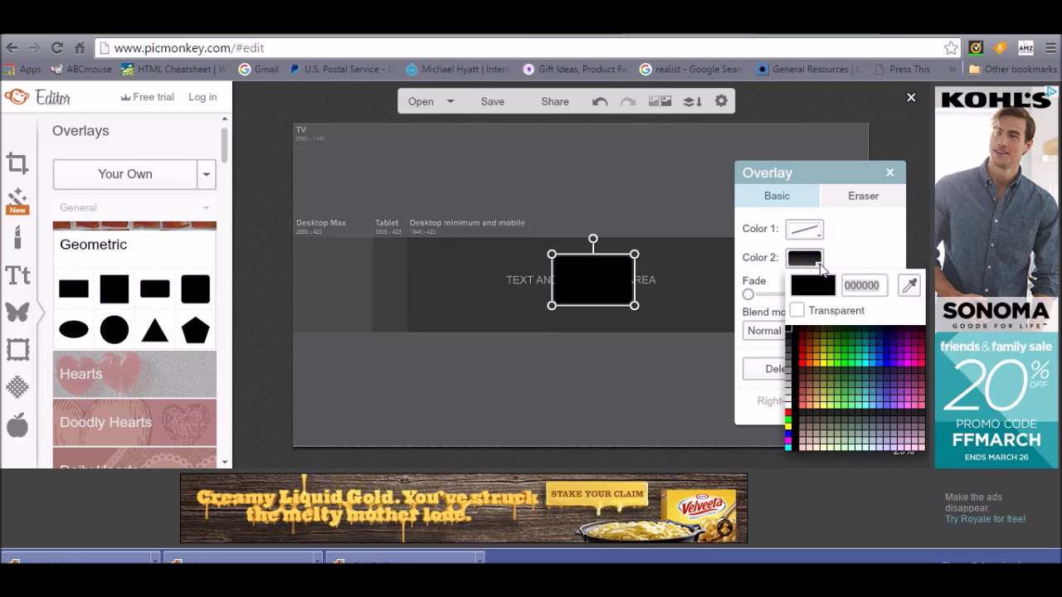
left_click(796, 310)
left_click(809, 232)
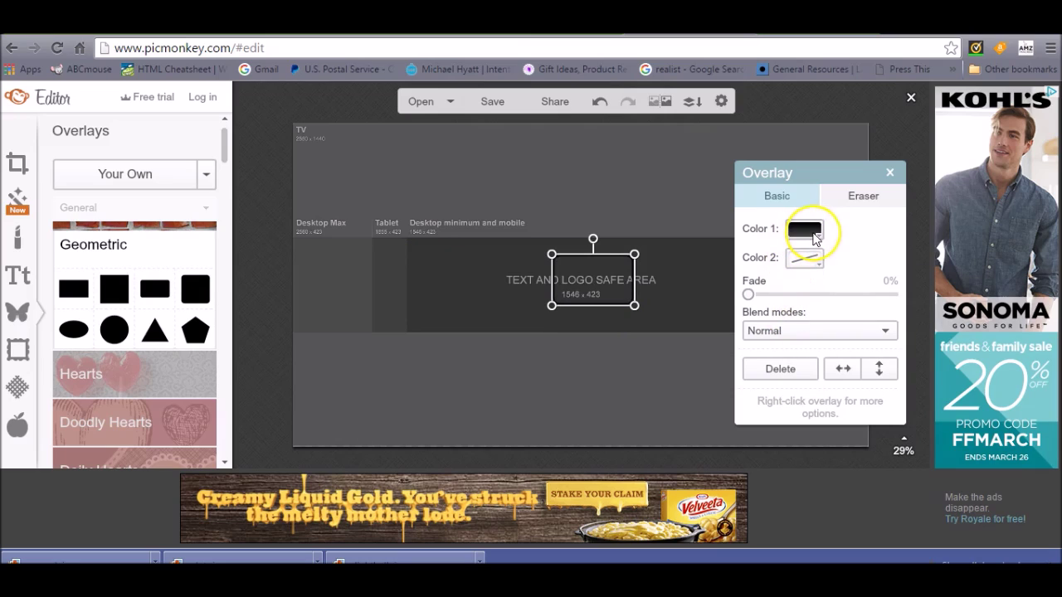
left_click(814, 237)
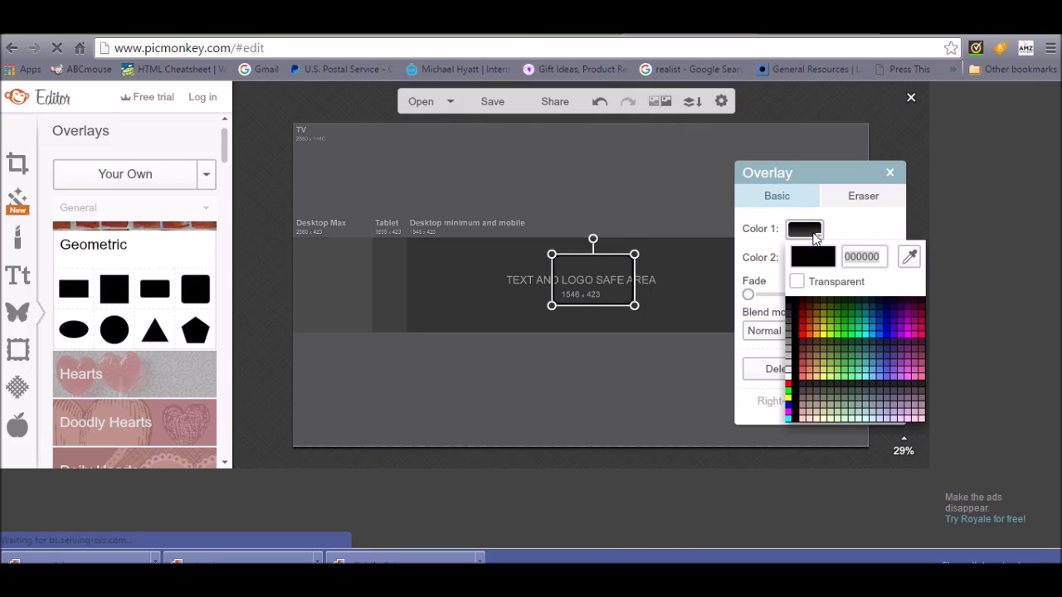
left_click_drag(802, 348, 810, 398)
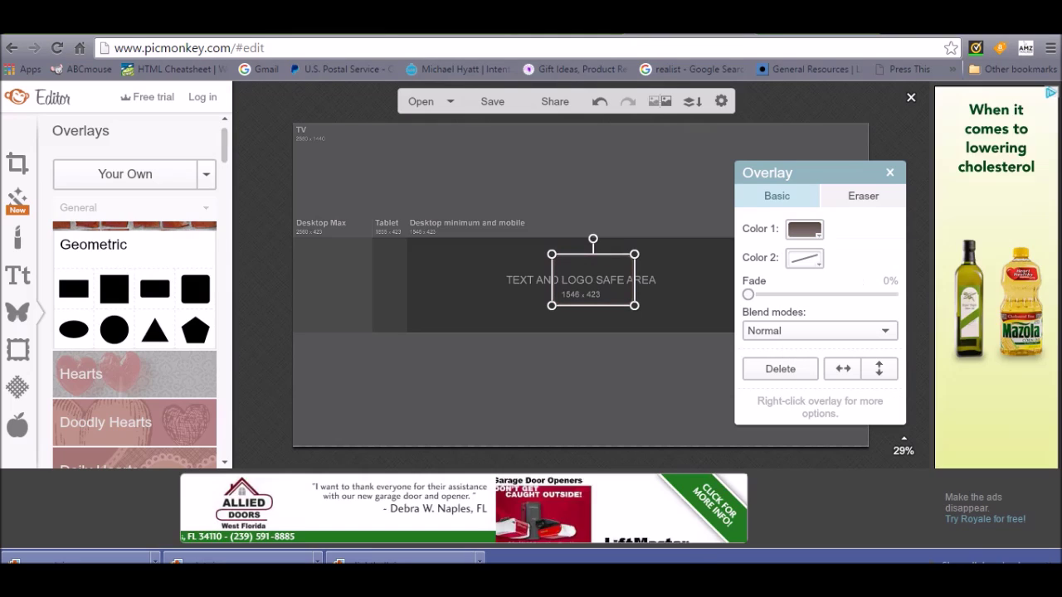
Add the 'aaa' logo image as an overlay and shrink it proportionally.
left_click(160, 179)
scroll(524, 135, "down", 5)
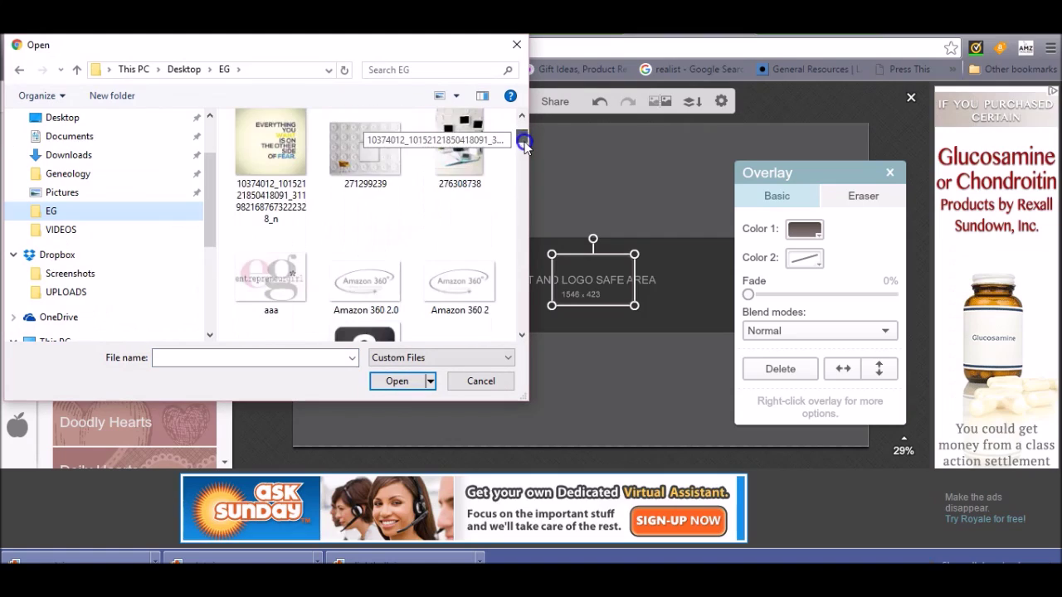
left_click(270, 178)
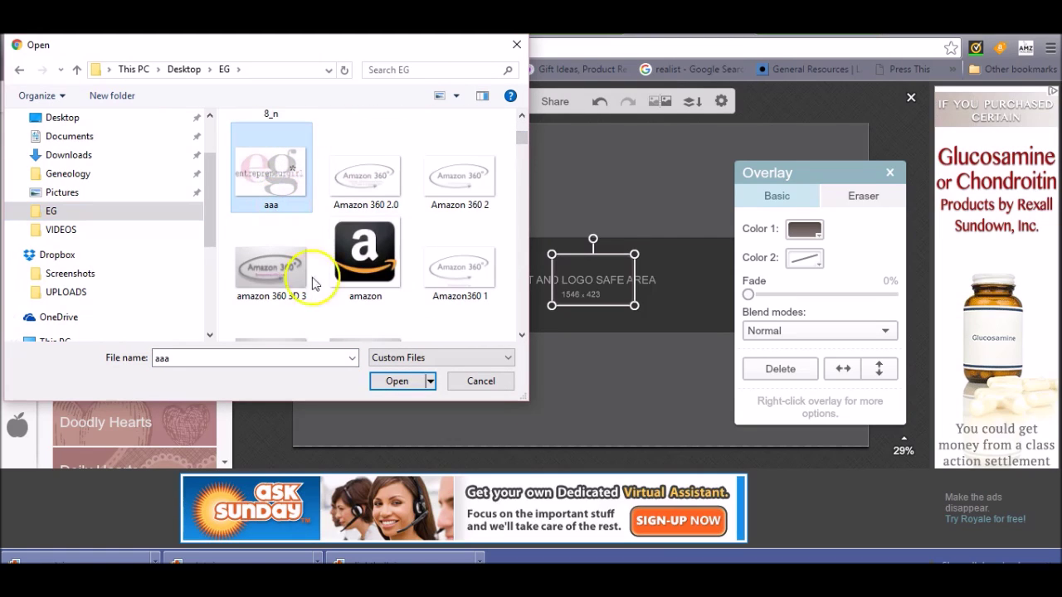
left_click(391, 381)
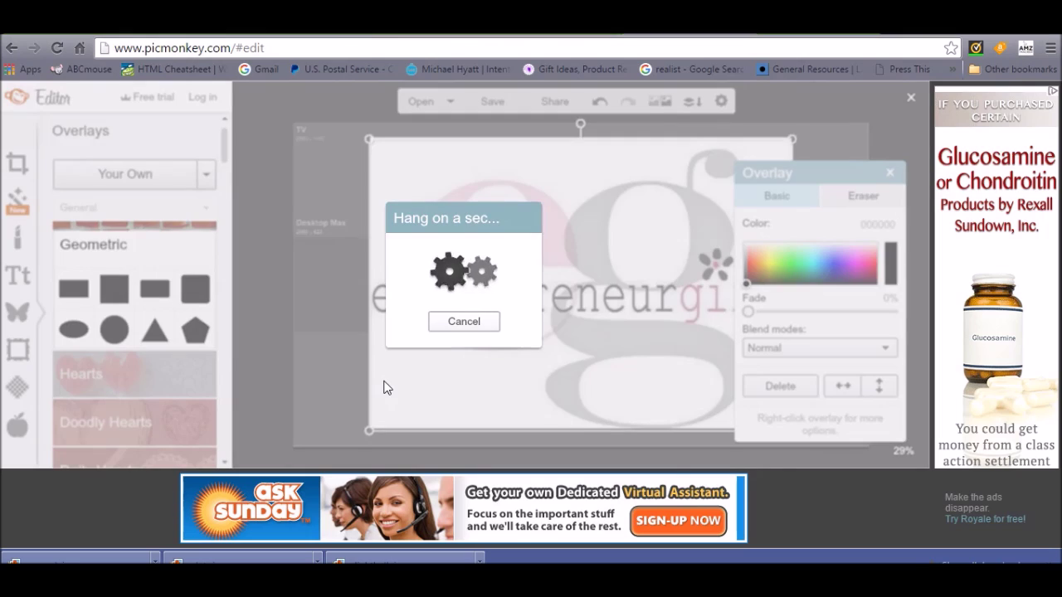
left_click(799, 135)
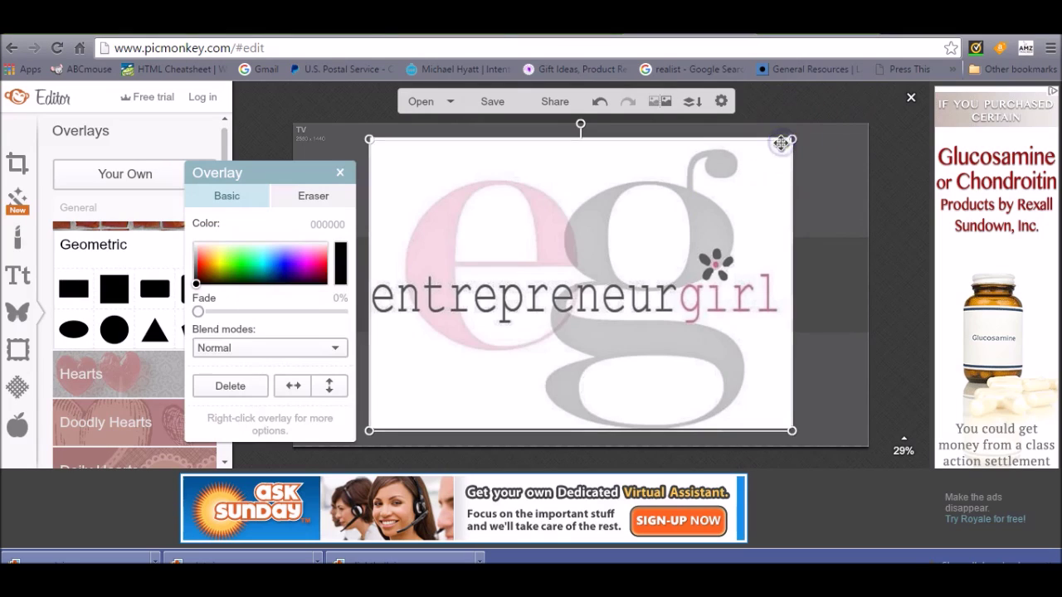
left_click_drag(780, 143, 525, 284)
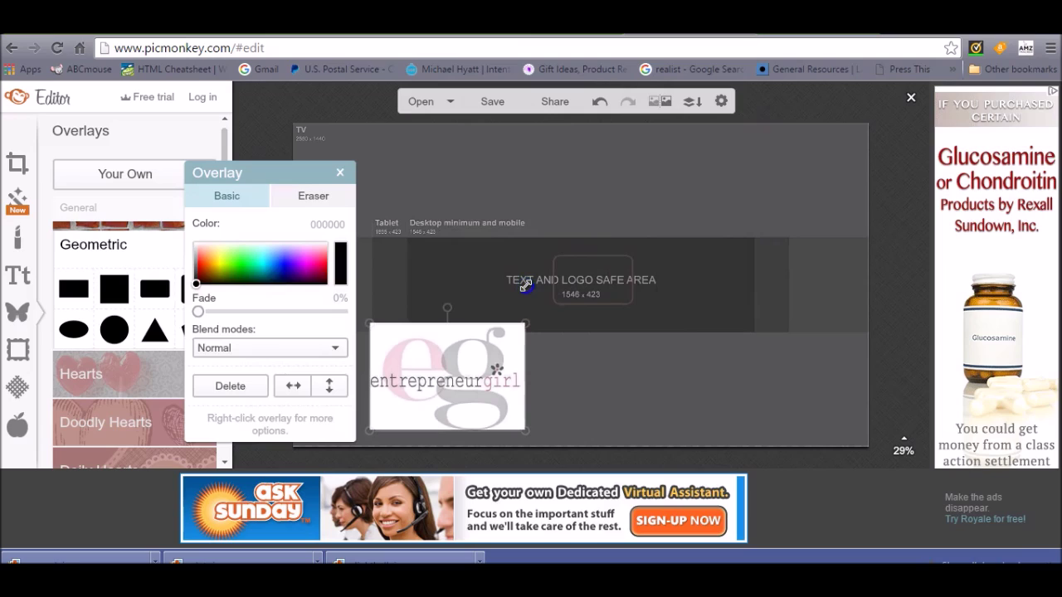
Widen the dark red frame across the safe area and centre the logo within it.
left_click(578, 277)
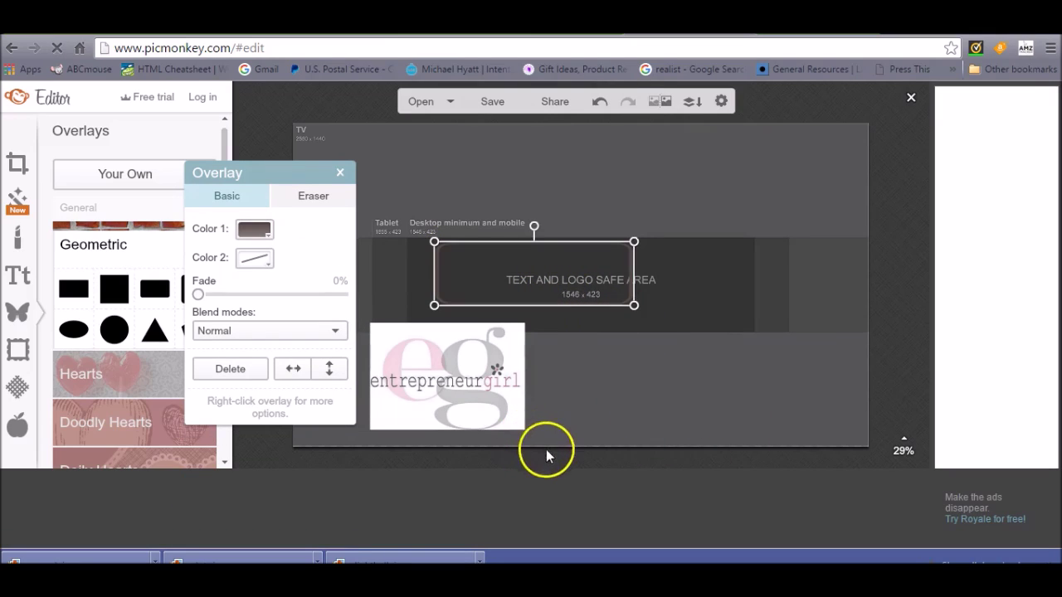
left_click_drag(634, 305, 697, 328)
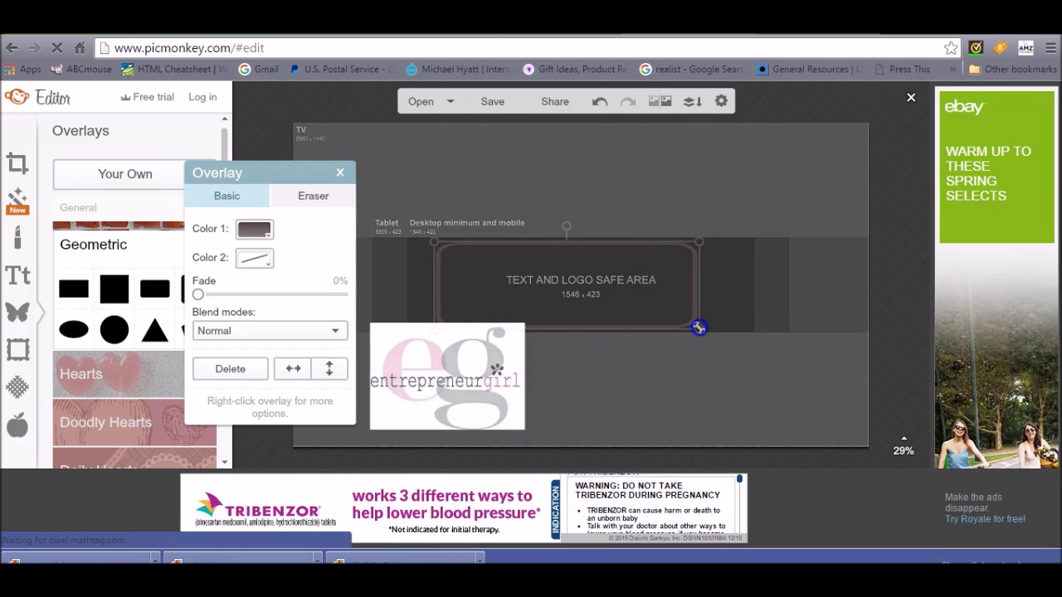
left_click(452, 353)
left_click_drag(452, 353, 561, 273)
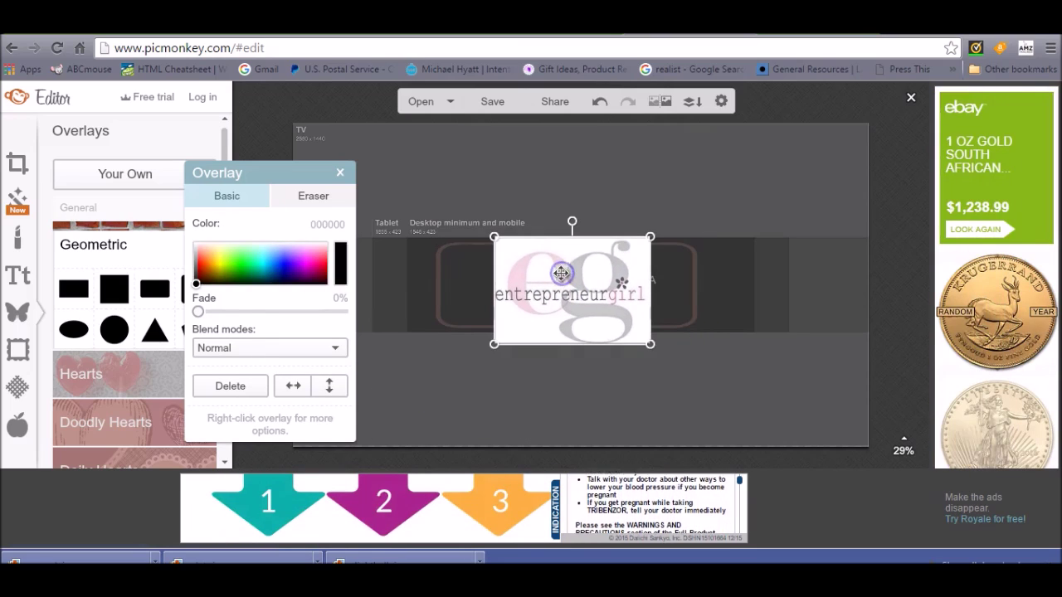
left_click(517, 246)
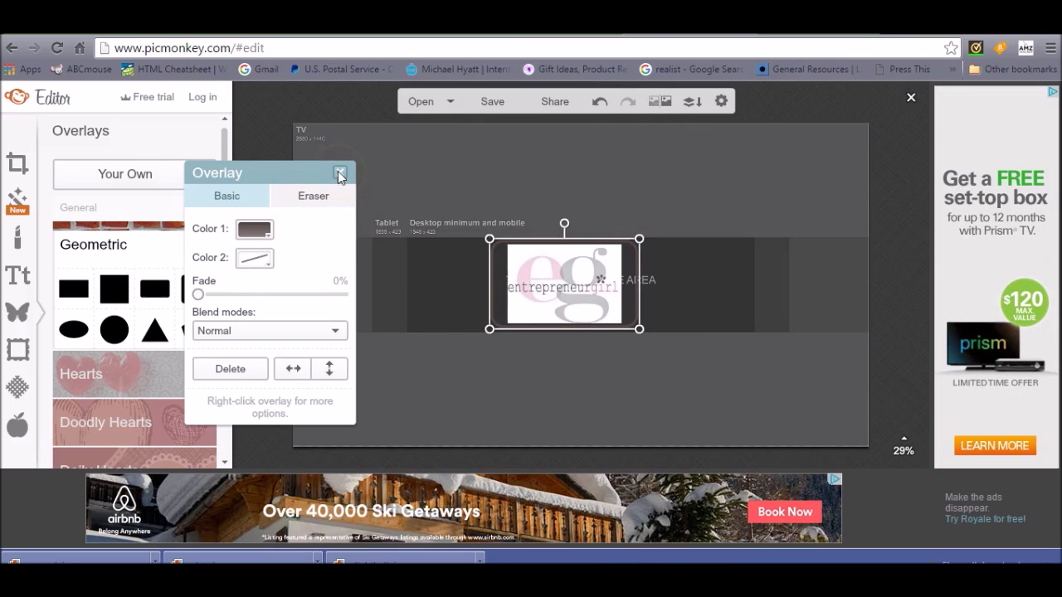
left_click(339, 174)
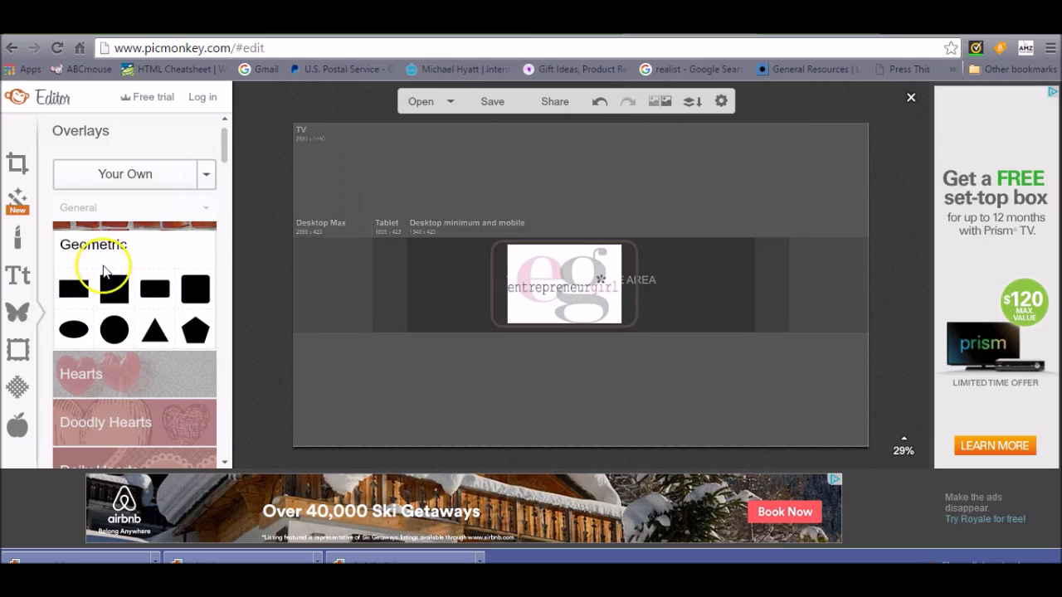
Add a new text box in the Special Elite font to the banner.
left_click(11, 284)
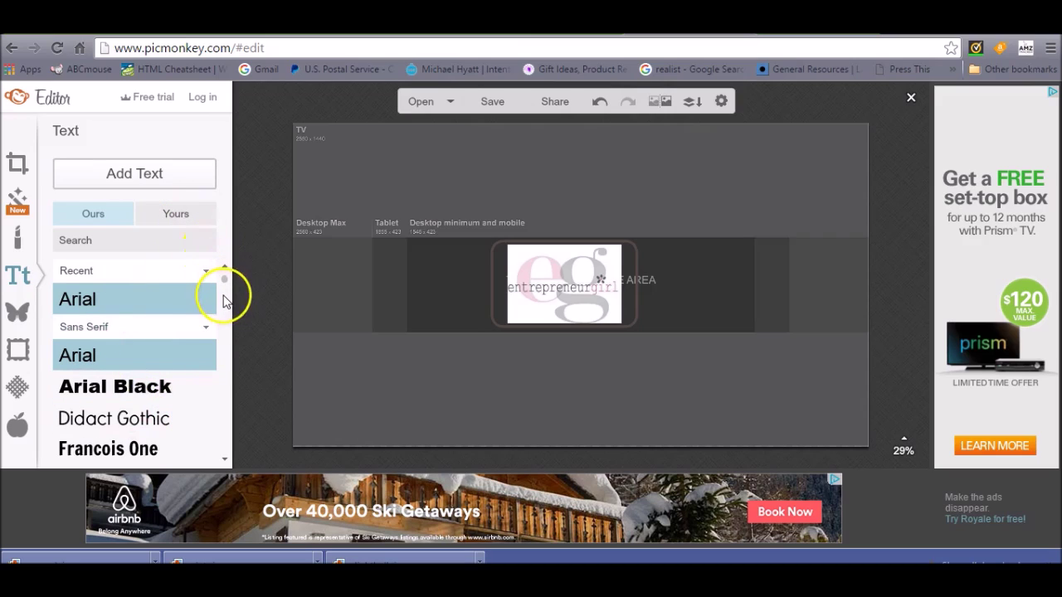
scroll(224, 460, "down", 3)
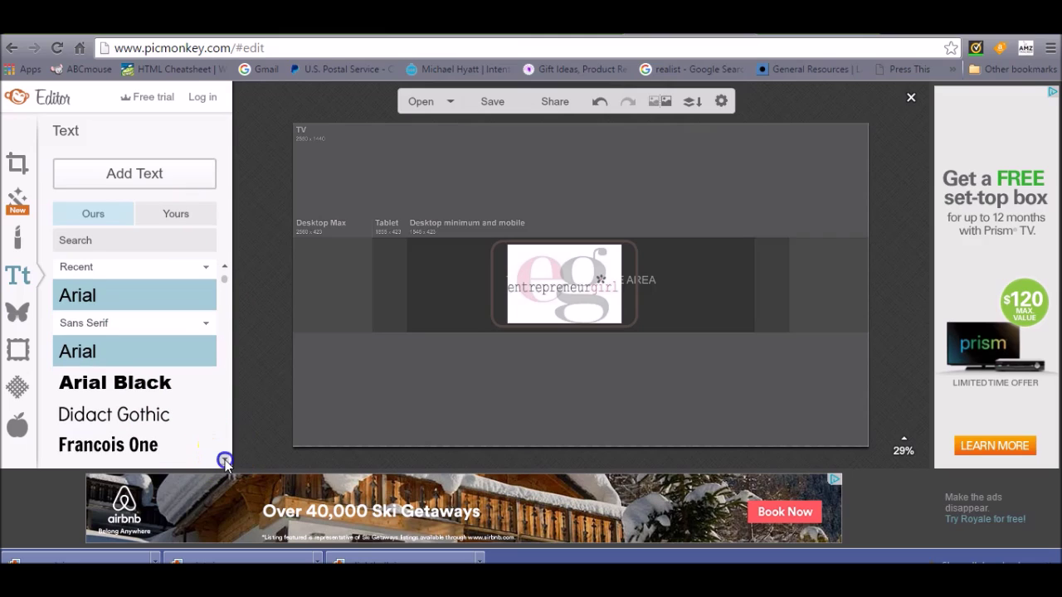
scroll(225, 459, "down", 5)
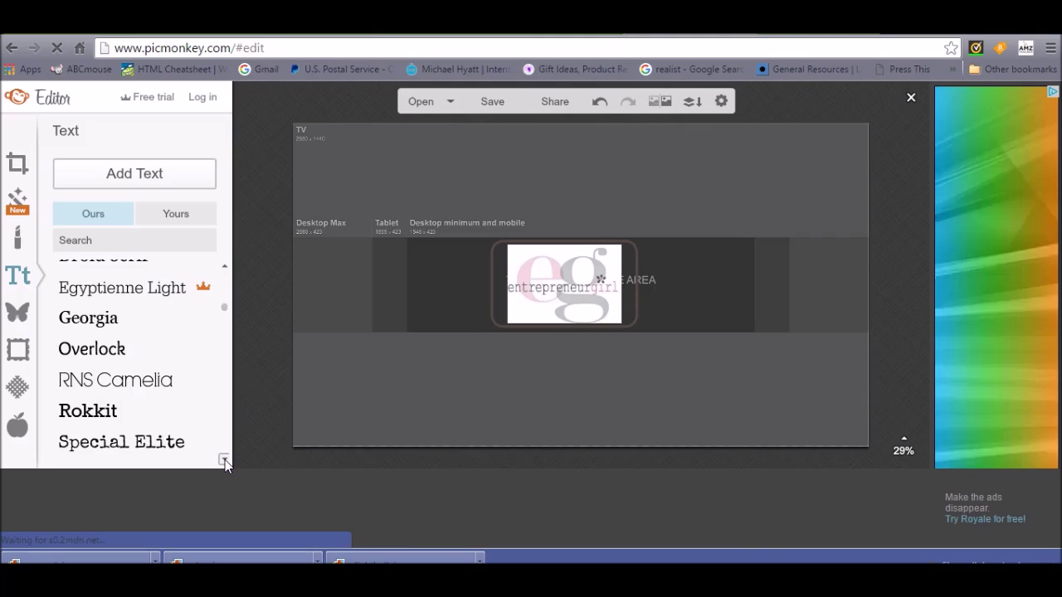
left_click(225, 460)
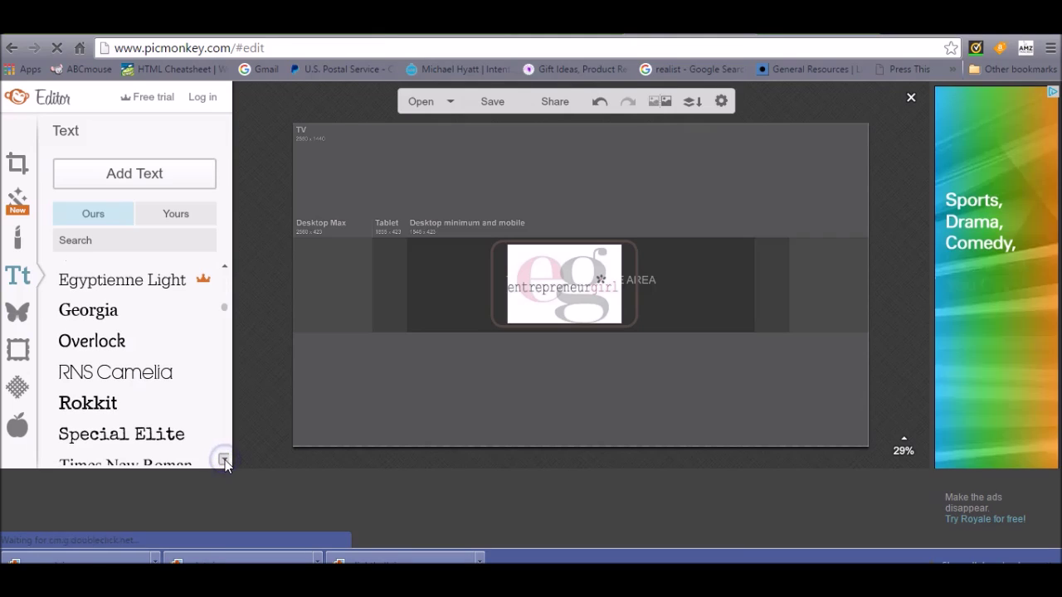
left_click(176, 436)
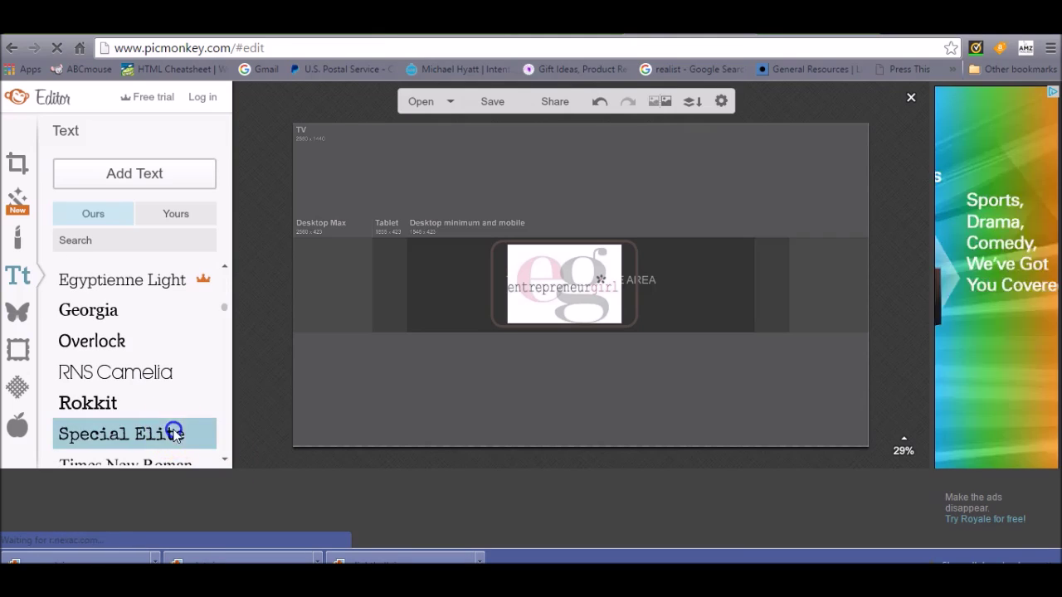
left_click(477, 290)
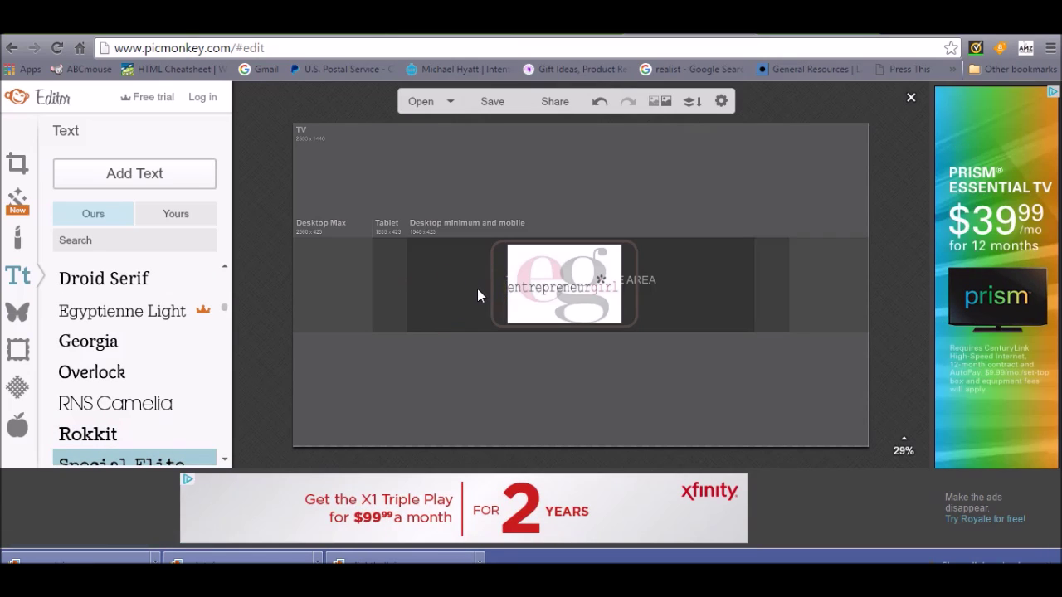
left_click(505, 266)
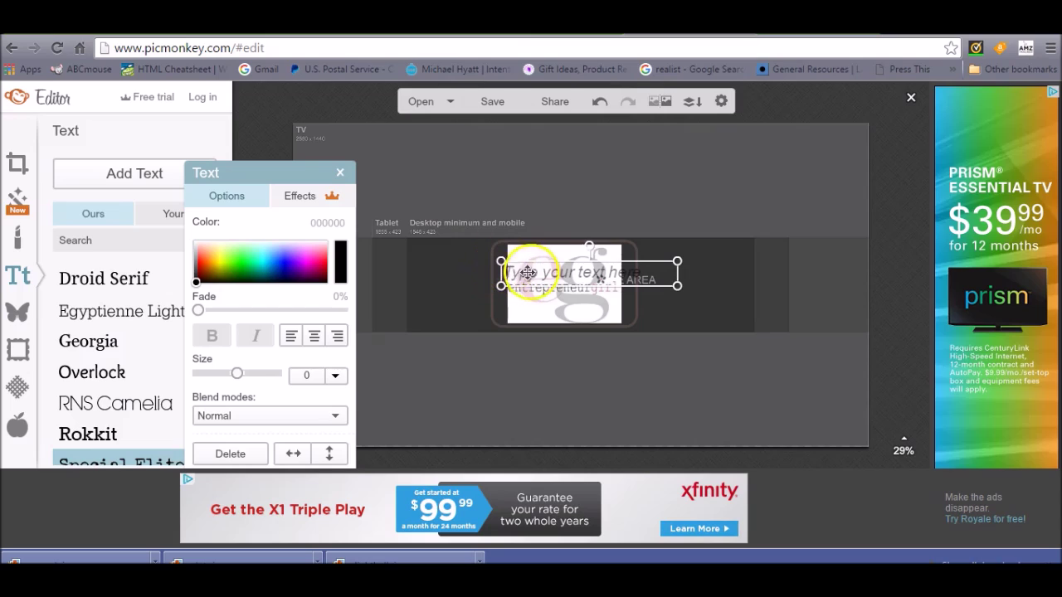
Place the text box beside the logo and type 'Weekly videos'.
left_click_drag(560, 274, 641, 310)
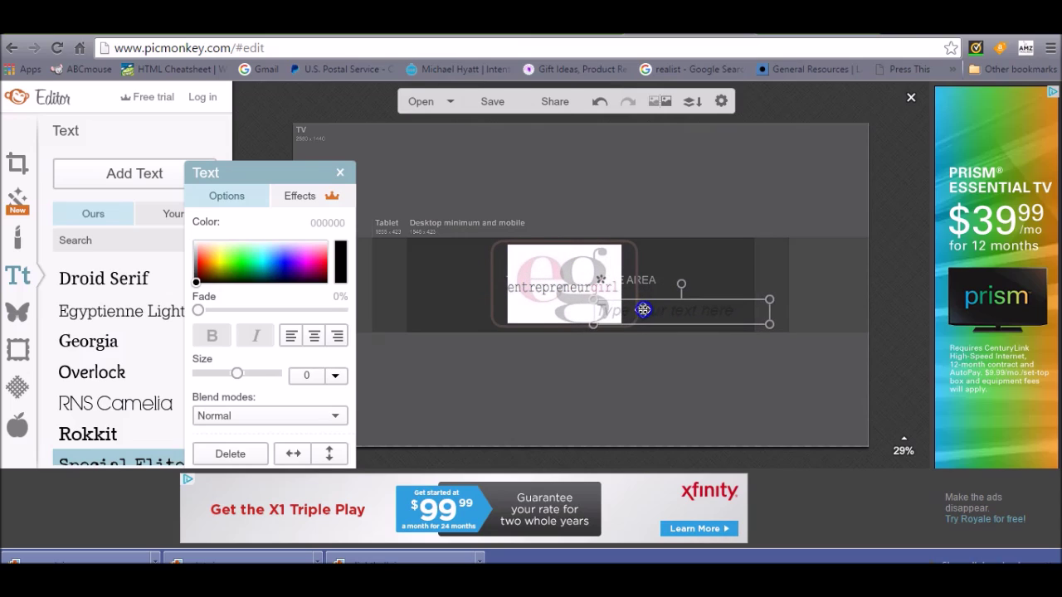
left_click_drag(643, 309, 688, 256)
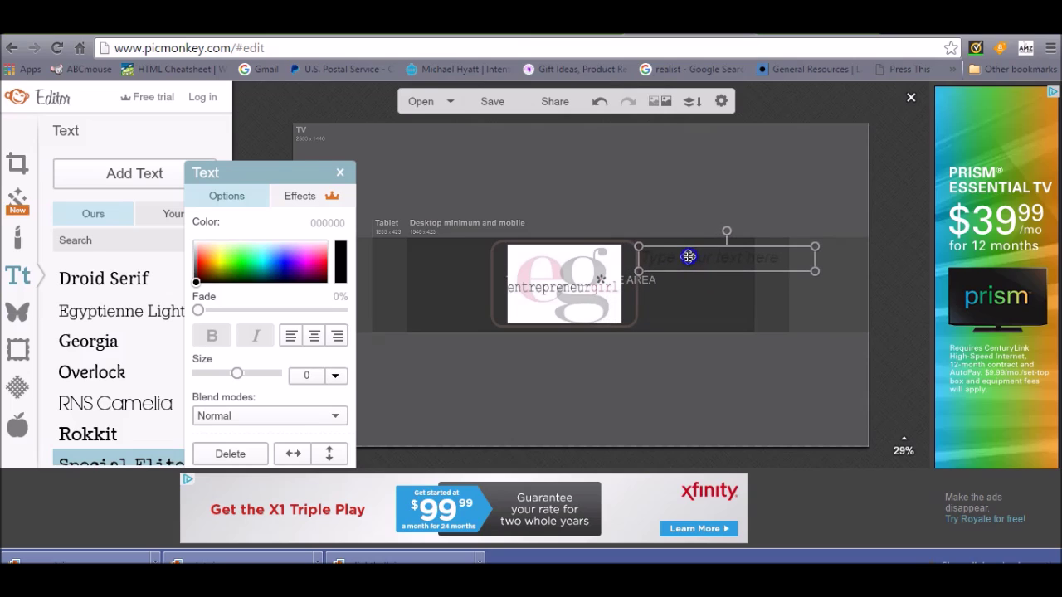
left_click(815, 269)
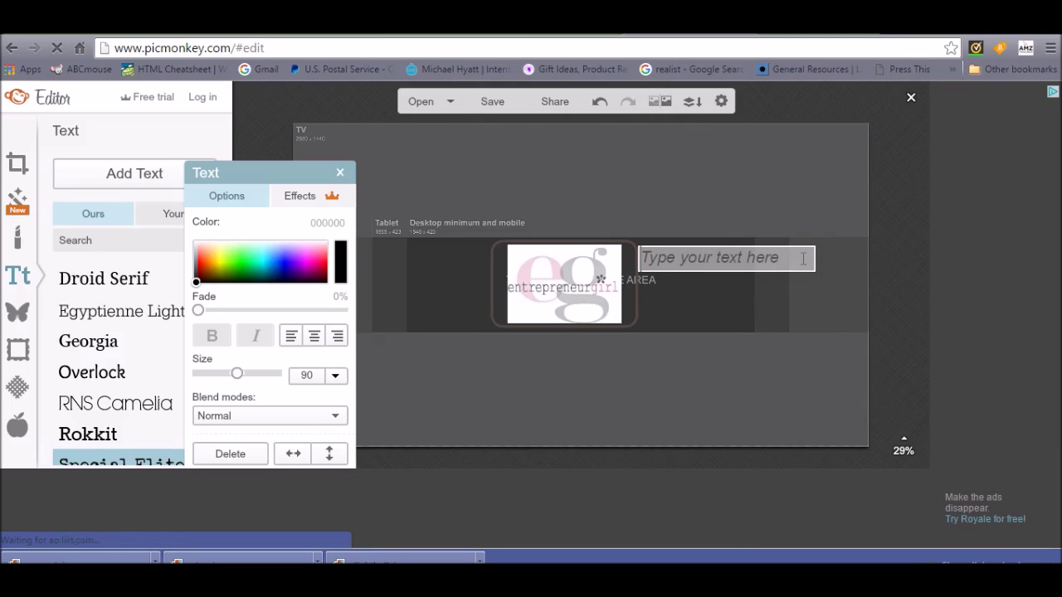
type("Week")
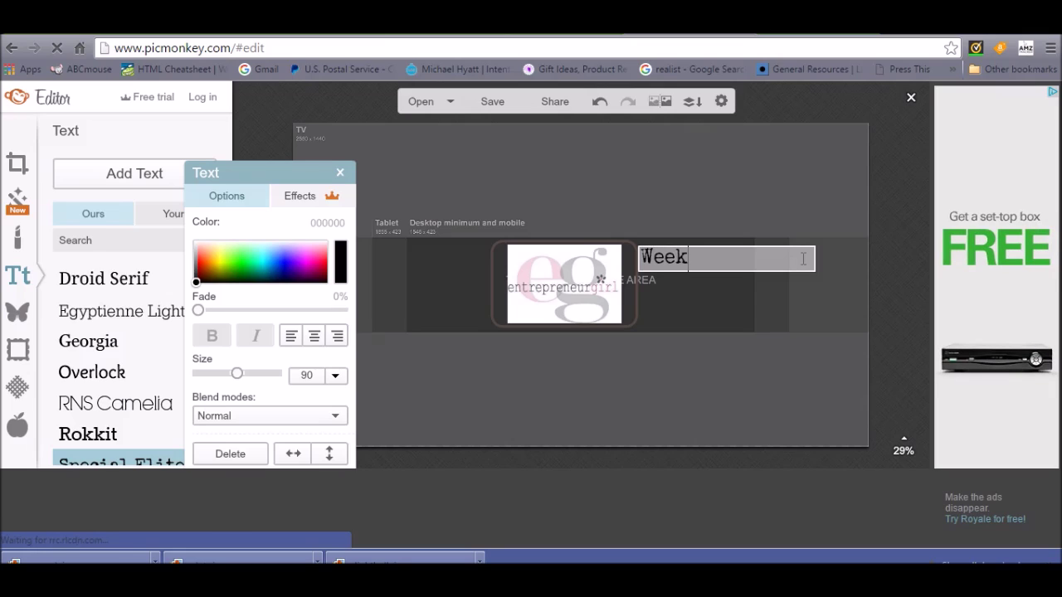
type("ly videos")
Set the tagline's text size to 48.
left_click(335, 375)
left_click_drag(342, 282, 343, 319)
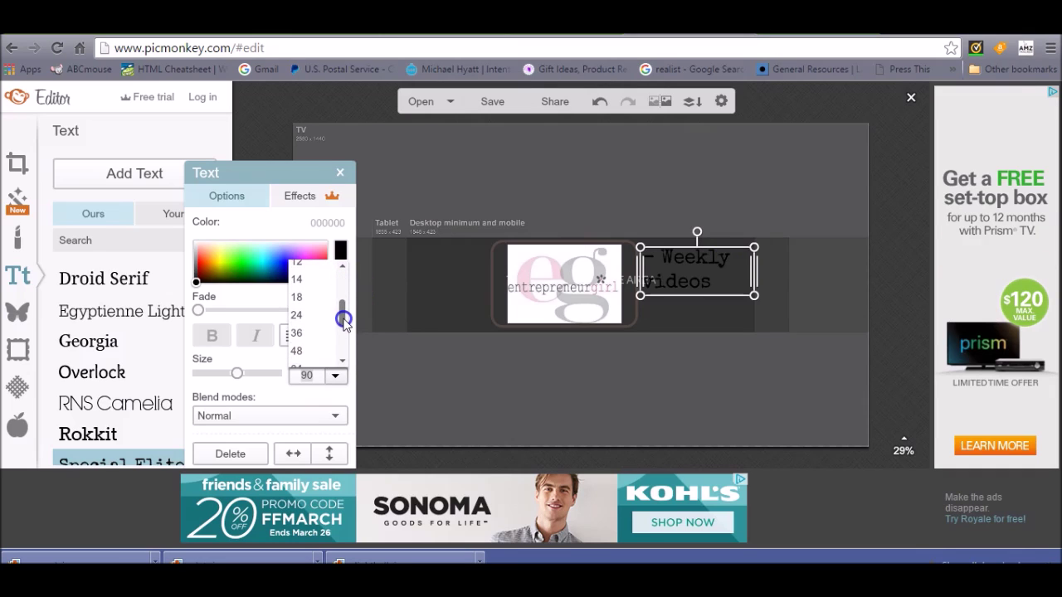
left_click(295, 303)
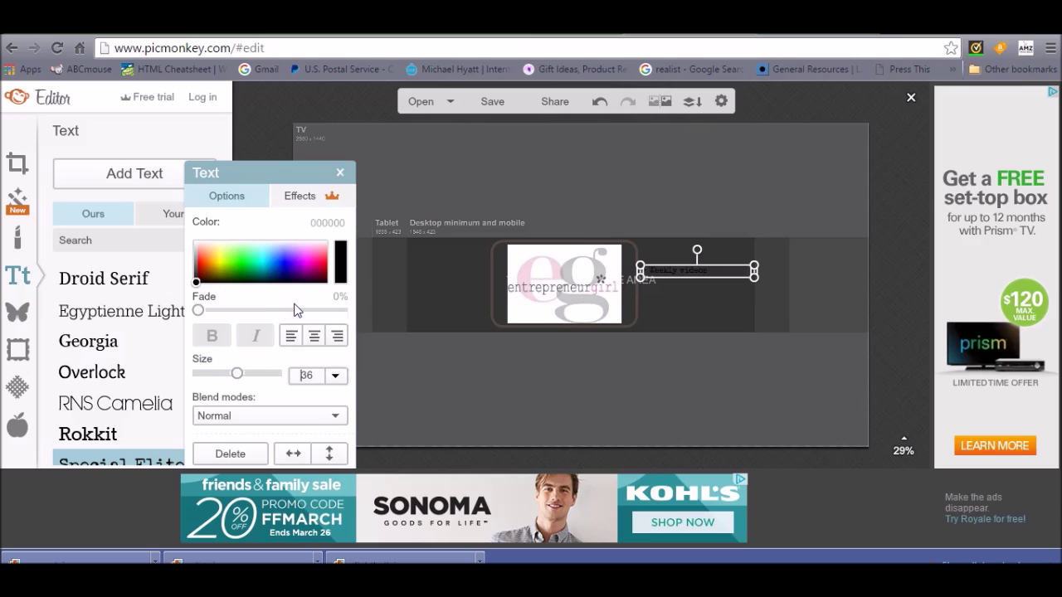
left_click(337, 376)
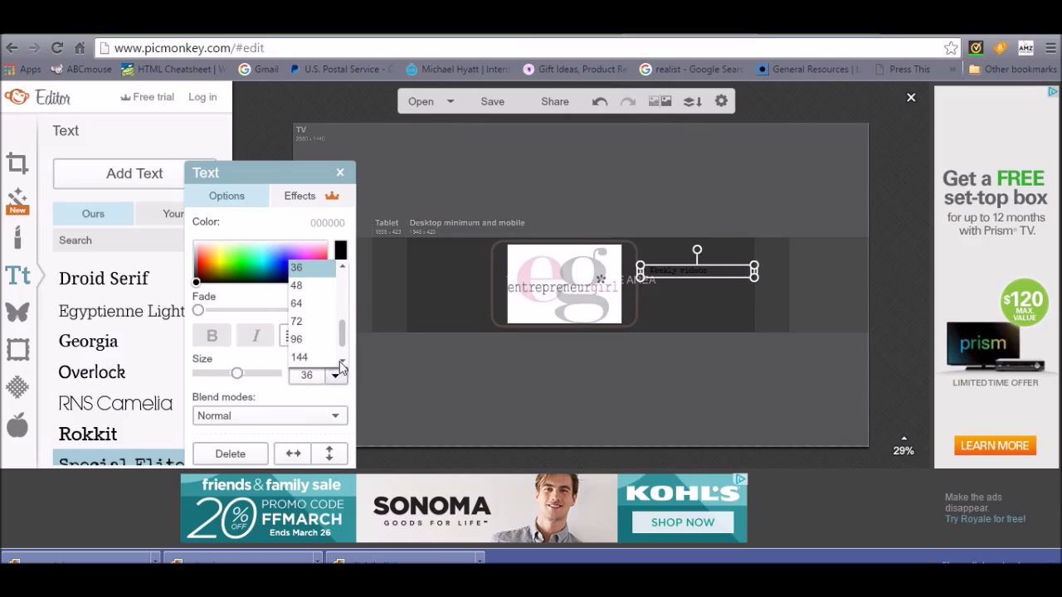
left_click(307, 286)
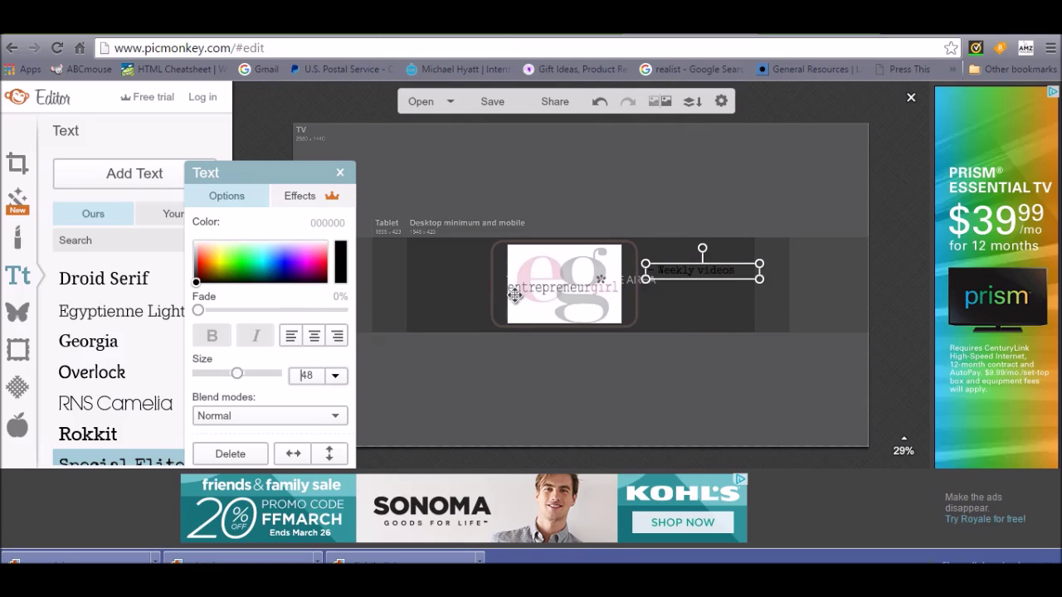
Add a second text box below Weekly videos and colour the WEEKLY VIDEOS heading pink (ffa8f9).
left_click(135, 174)
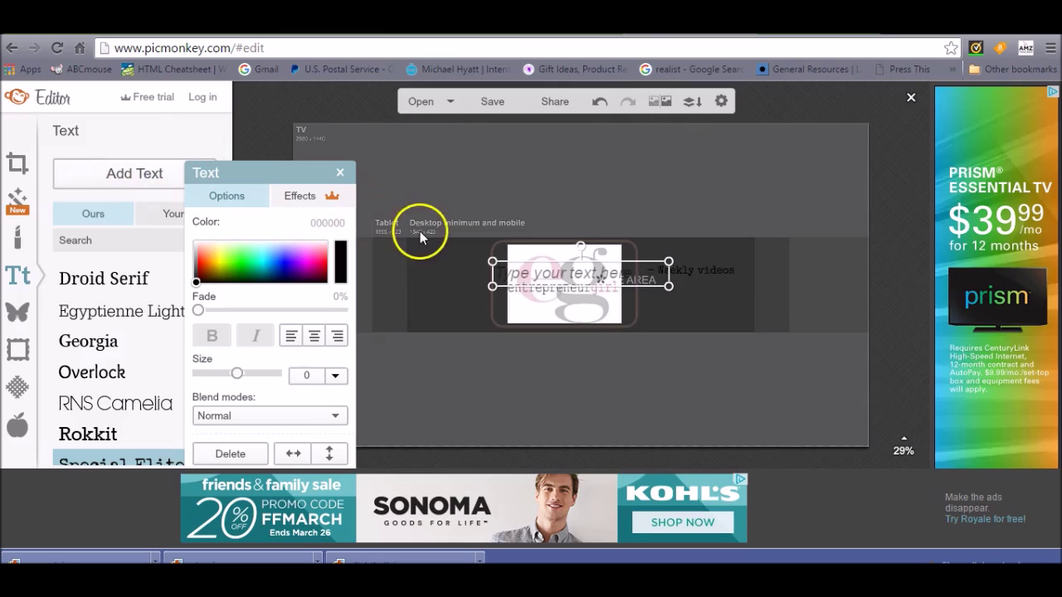
left_click_drag(634, 278, 796, 300)
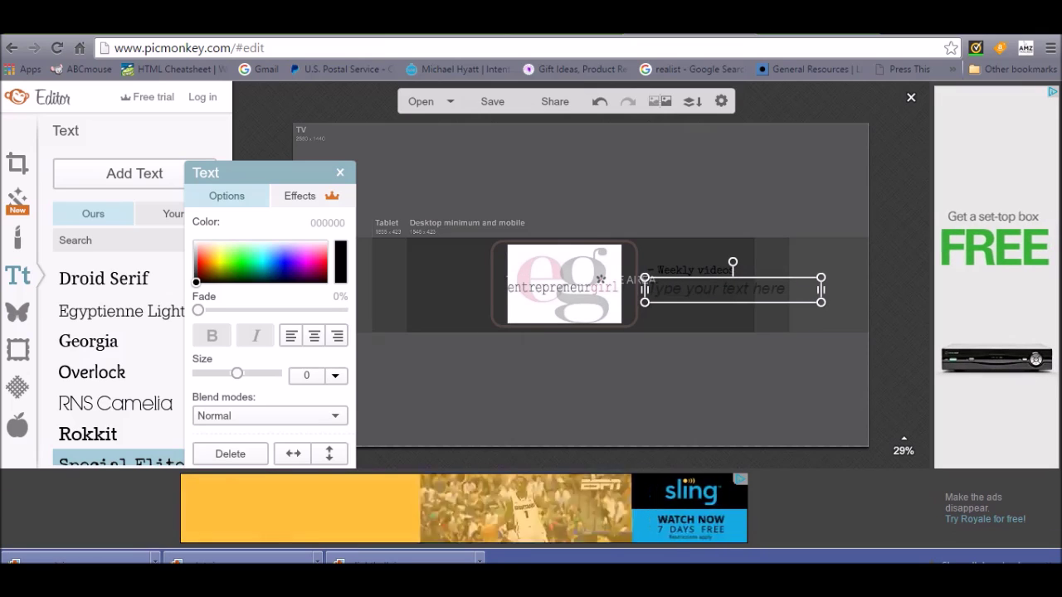
left_click(680, 272)
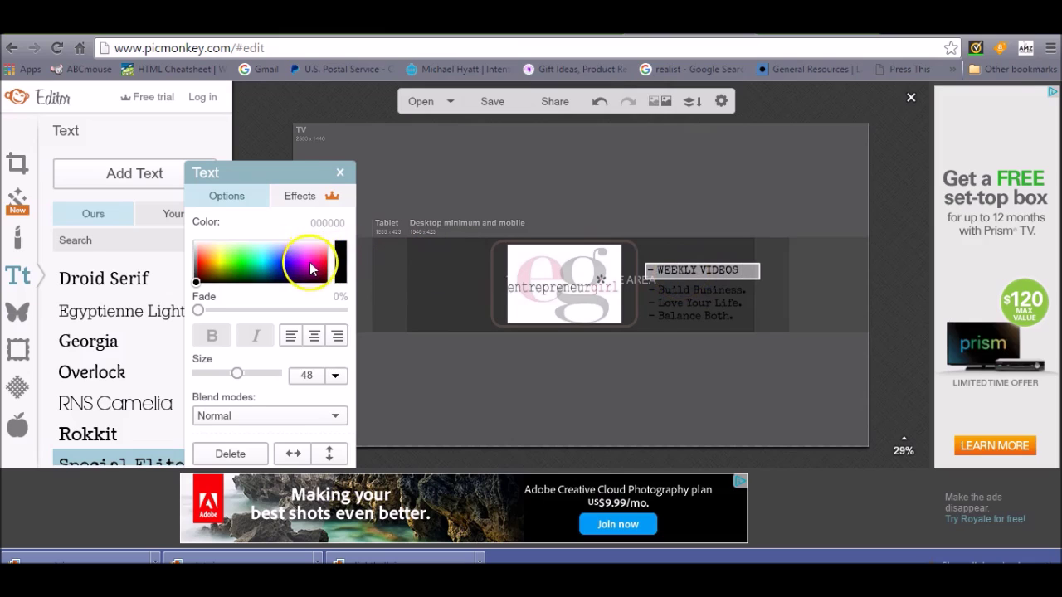
left_click(306, 248)
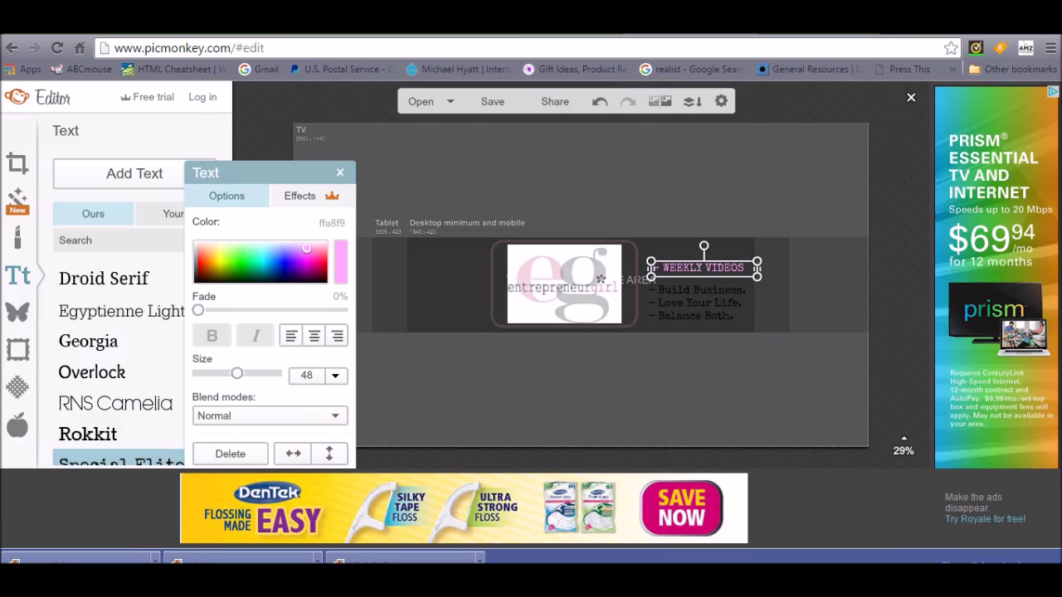
left_click(18, 312)
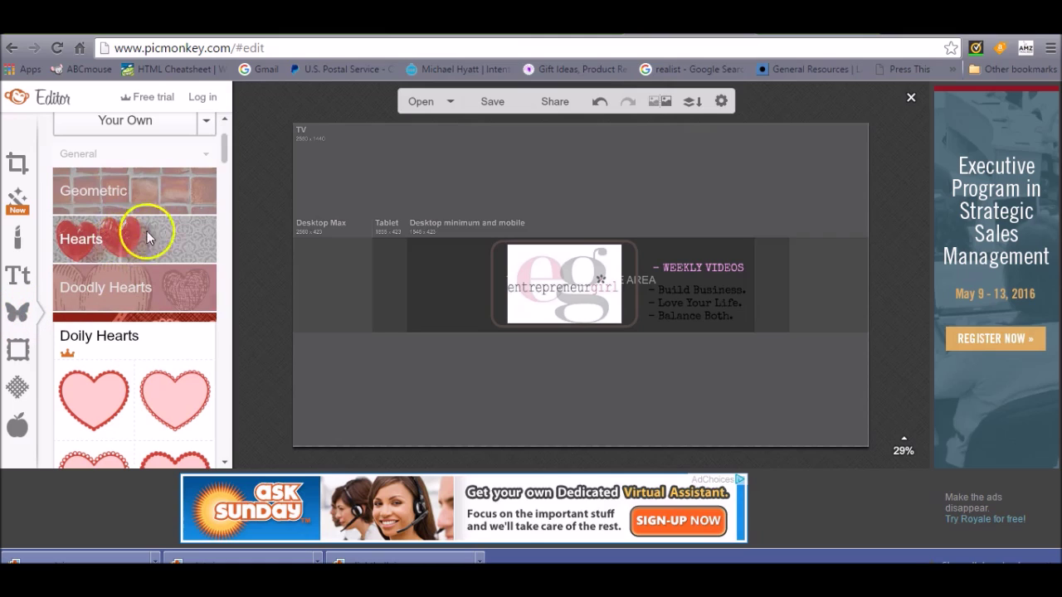
left_click(240, 136)
left_click_drag(225, 146, 224, 217)
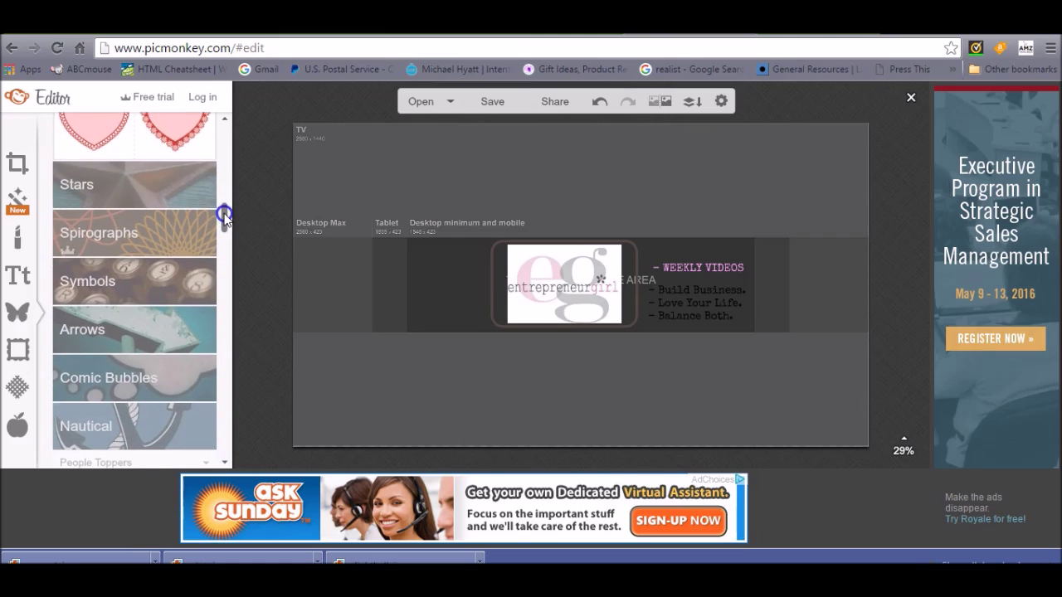
left_click(74, 241)
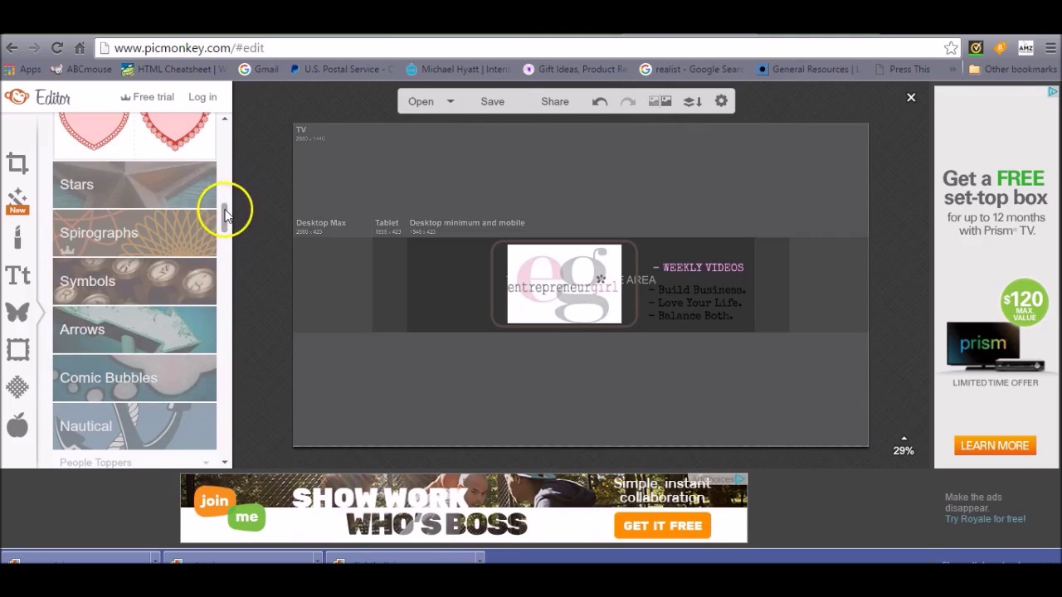
left_click_drag(221, 208, 225, 440)
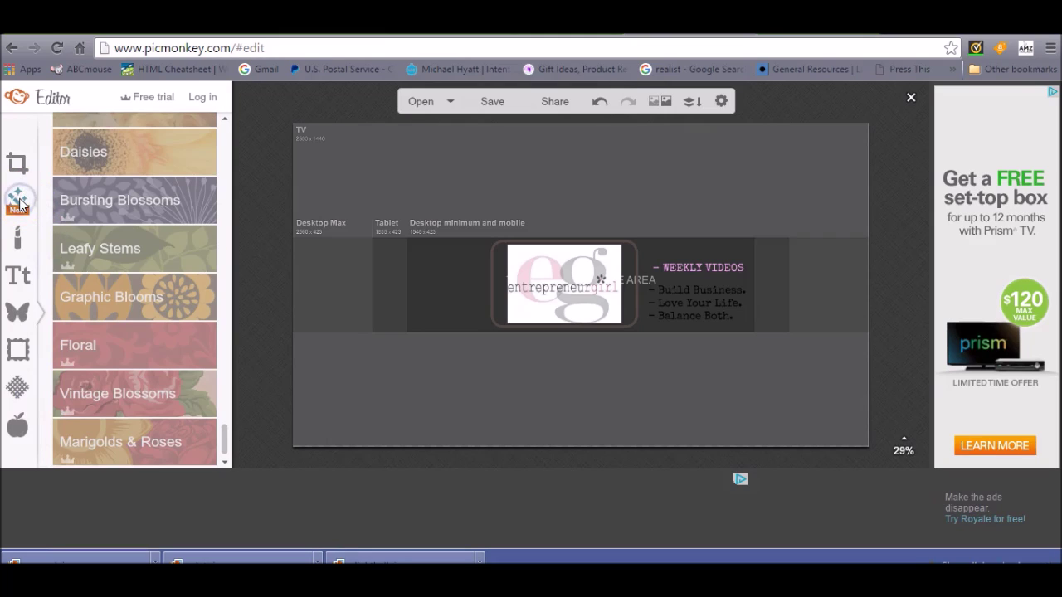
left_click(19, 202)
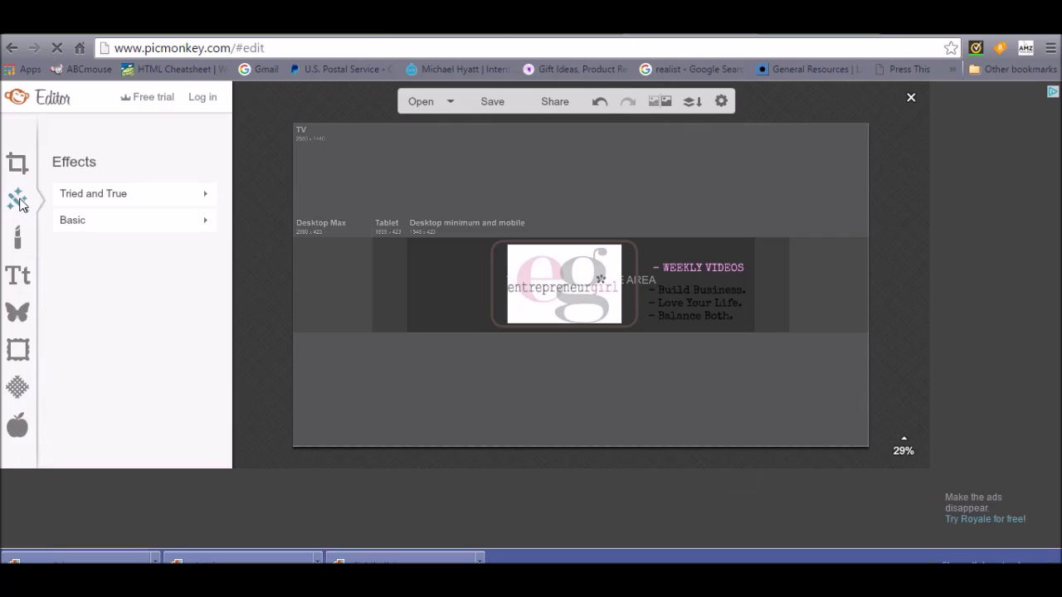
Expand Tried and True, scroll to the Artsy effects, and bring up the Draw effect's settings.
left_click(72, 197)
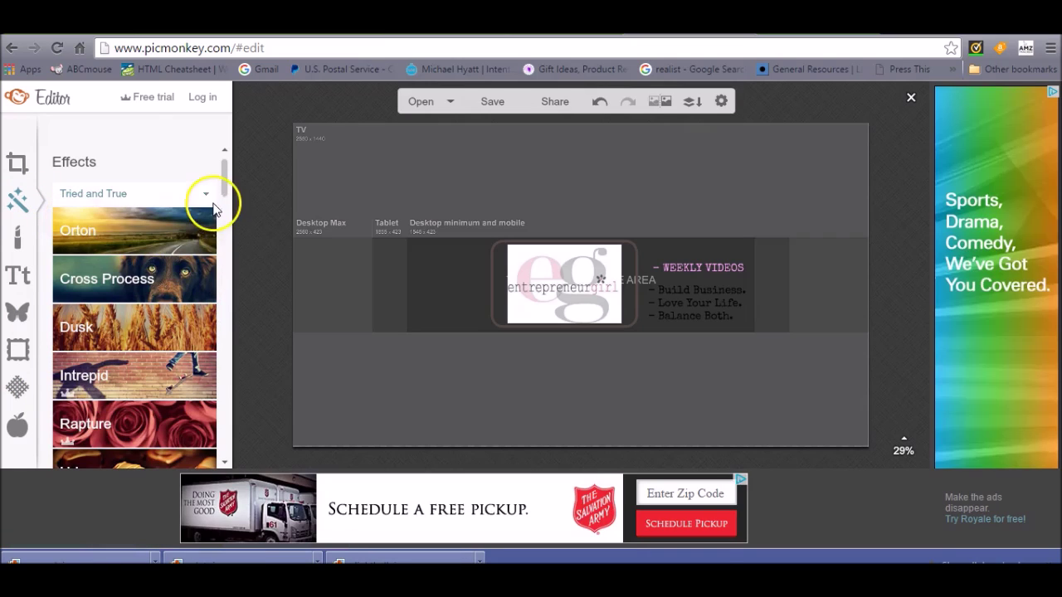
mouse_move(225, 176)
left_mouse_down()
mouse_move(227, 314)
mouse_move(240, 170)
left_mouse_up()
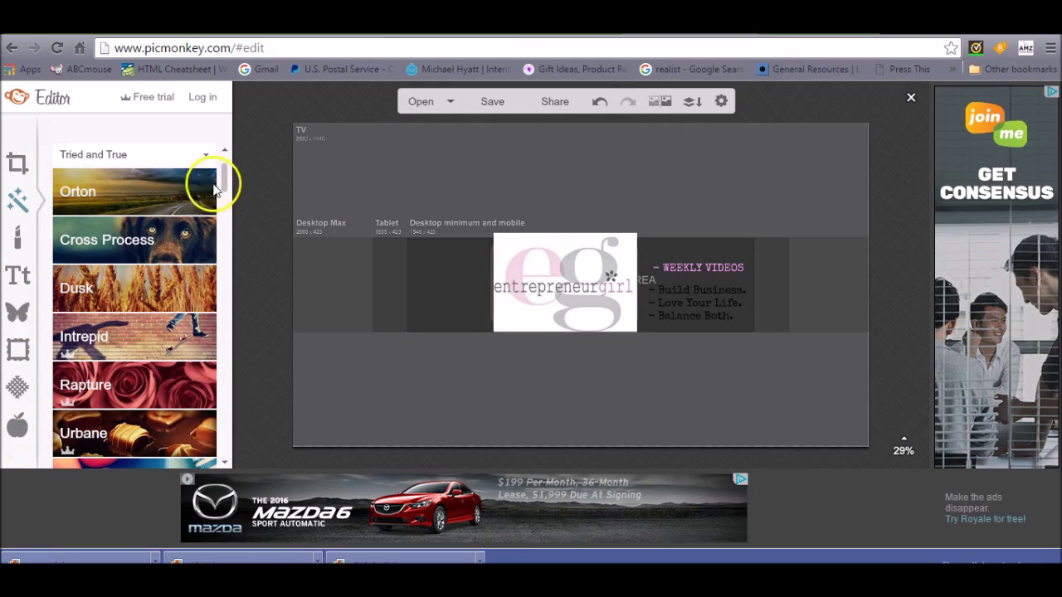
left_click_drag(225, 165, 225, 179)
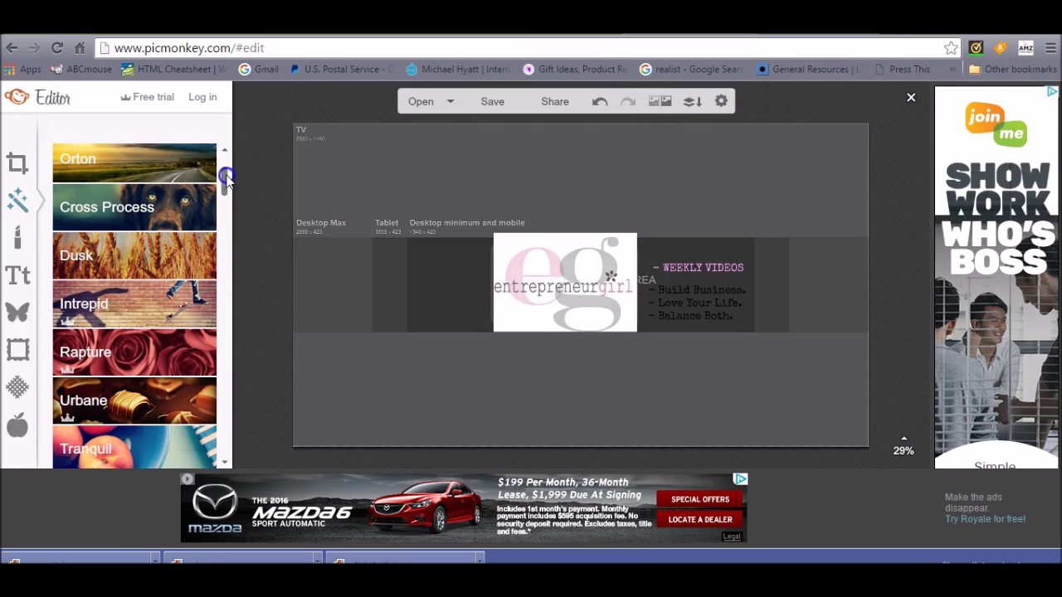
left_click_drag(226, 177, 227, 164)
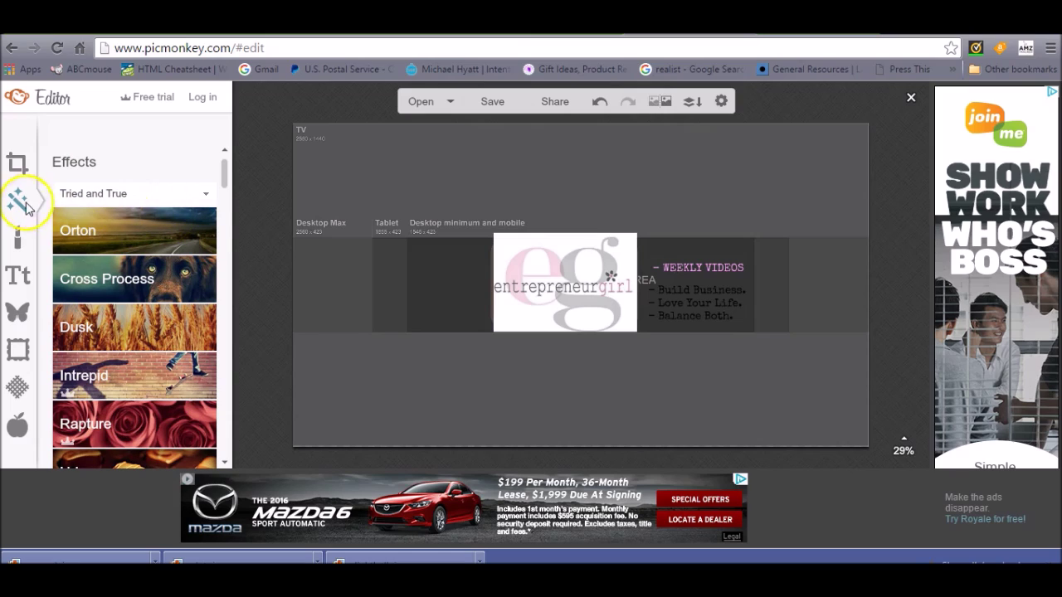
left_click_drag(223, 171, 236, 419)
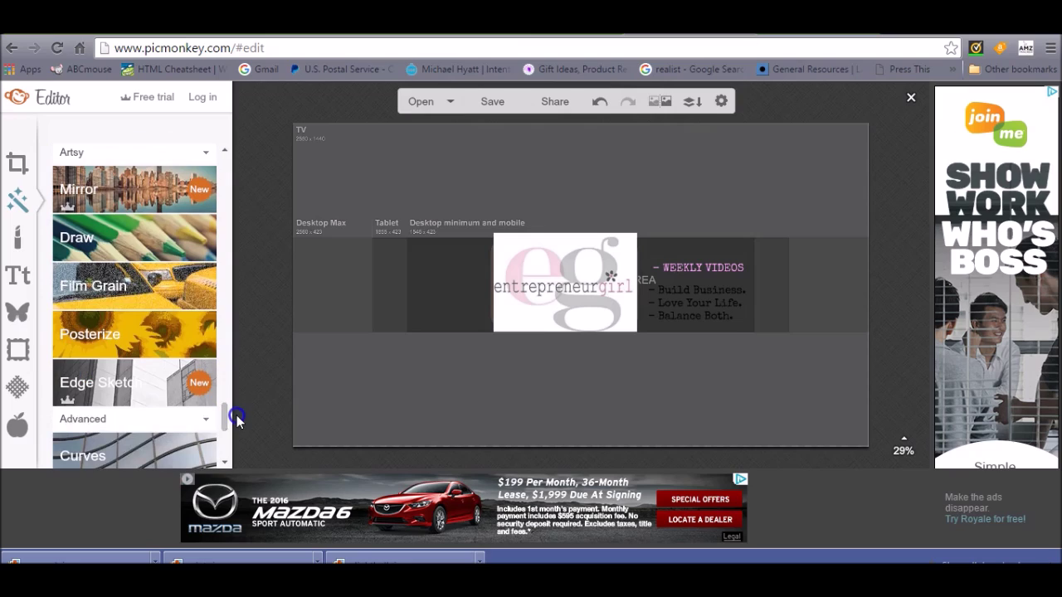
left_click(103, 241)
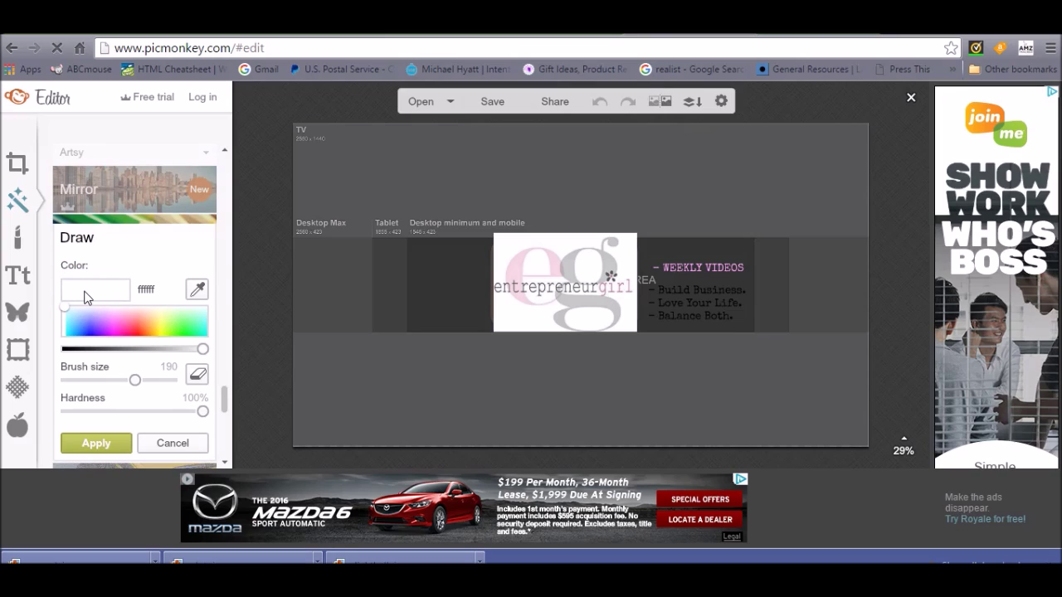
Paint the banner background white with a 600-size Draw brush, then start stretching the rounded frame.
left_click(144, 379)
left_click_drag(137, 381, 185, 379)
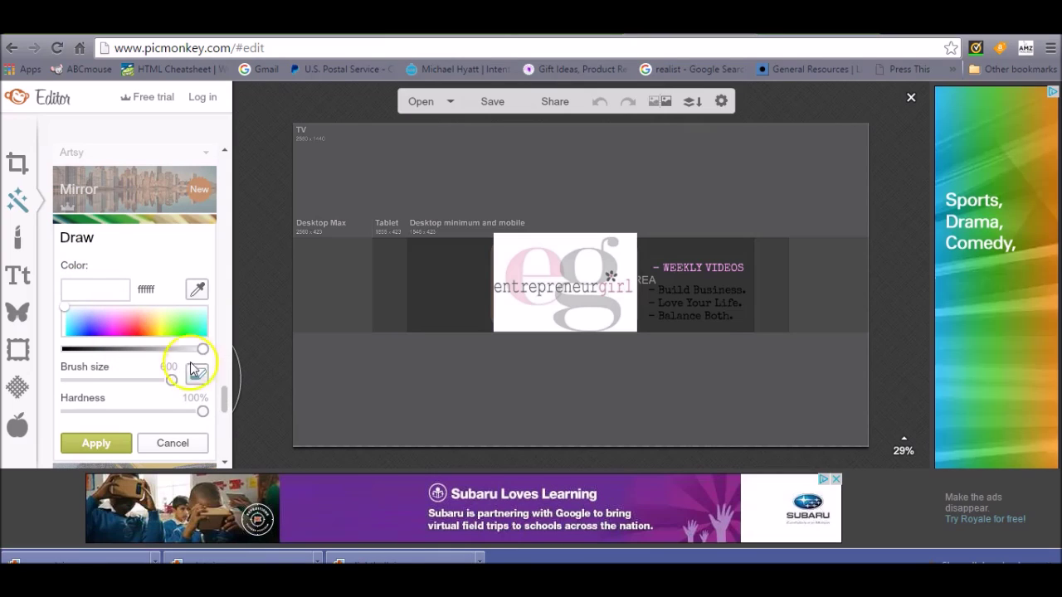
mouse_move(331, 174)
left_mouse_down()
mouse_move(396, 166)
mouse_move(406, 213)
mouse_move(391, 299)
mouse_move(447, 274)
mouse_move(439, 313)
mouse_move(401, 360)
mouse_move(325, 274)
mouse_move(326, 207)
mouse_move(424, 194)
mouse_move(469, 173)
mouse_move(641, 177)
mouse_move(863, 154)
mouse_move(797, 261)
mouse_move(672, 265)
mouse_move(546, 289)
mouse_move(310, 381)
mouse_move(365, 395)
mouse_move(467, 391)
mouse_move(688, 365)
mouse_move(775, 340)
mouse_move(892, 276)
mouse_move(867, 384)
mouse_move(805, 422)
mouse_move(631, 429)
left_mouse_up()
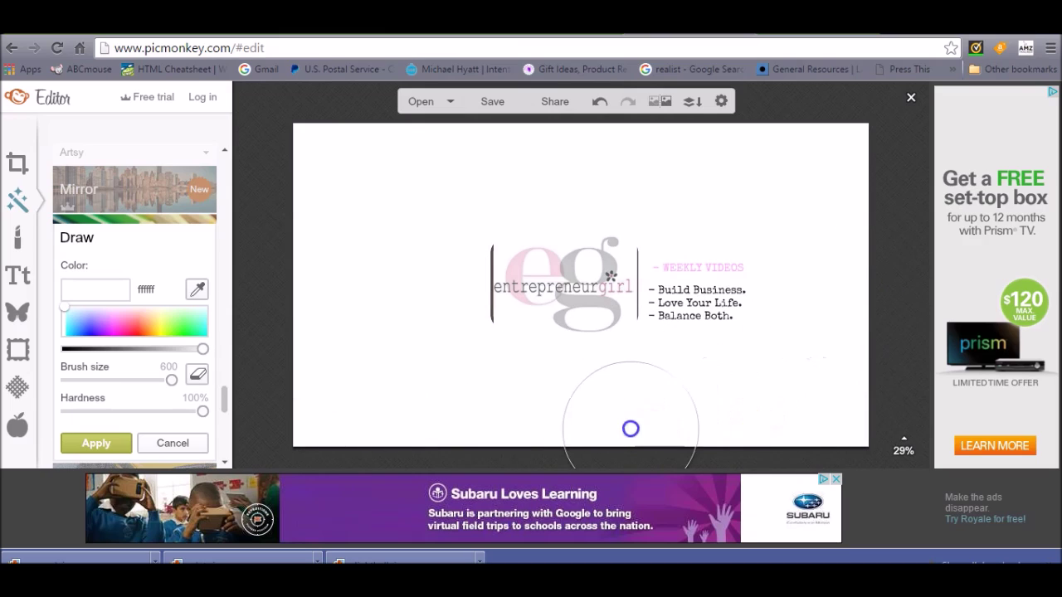
left_click_drag(452, 284, 504, 282)
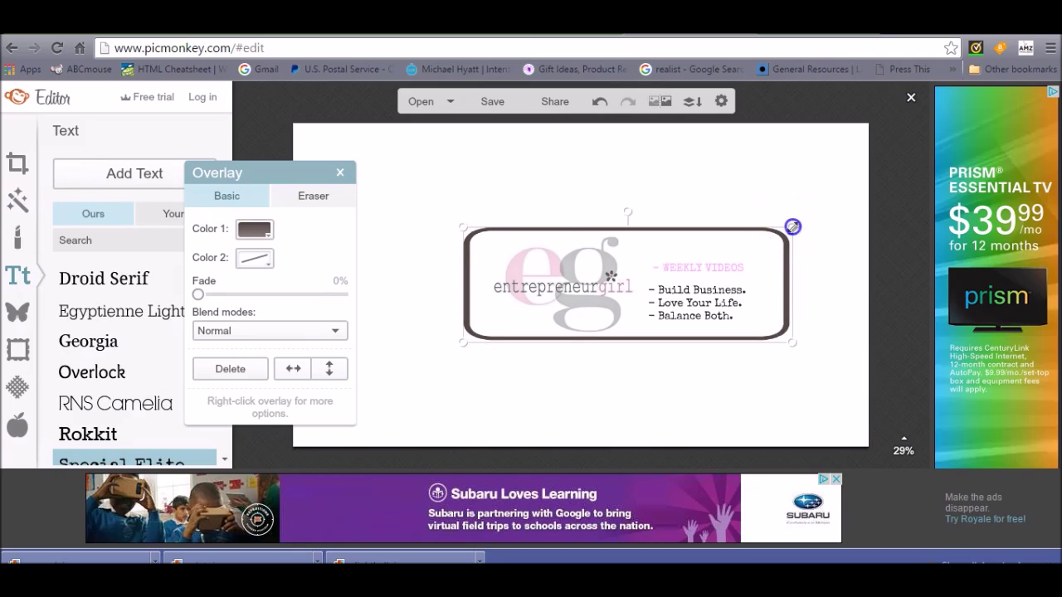
left_click_drag(793, 226, 793, 224)
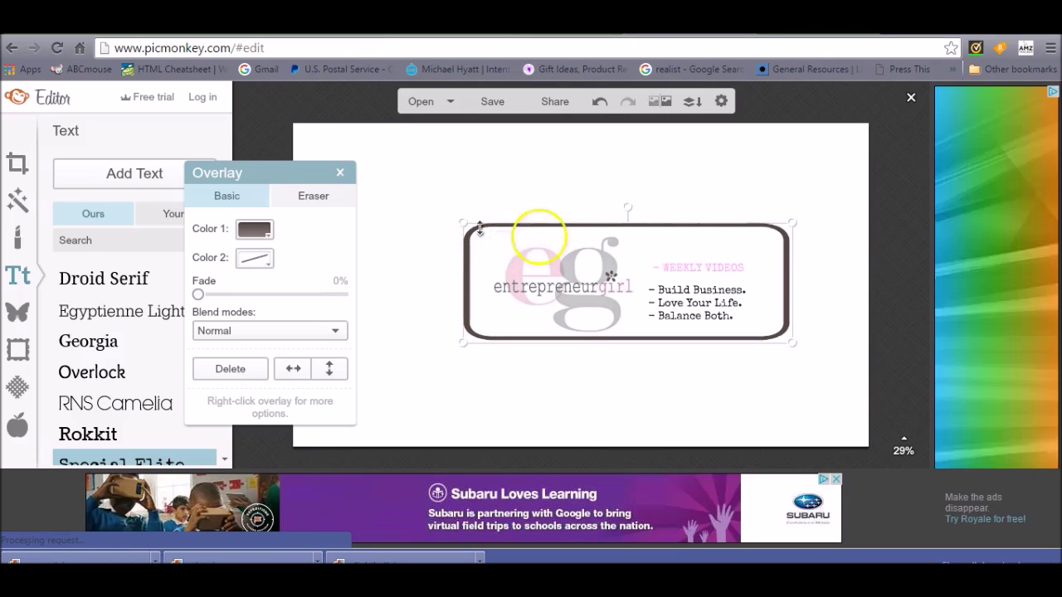
Resize the rounded frame around the logo and tagline, then browse for your own texture image.
left_click_drag(792, 224, 494, 296)
left_click_drag(458, 326, 774, 226)
left_click(16, 386)
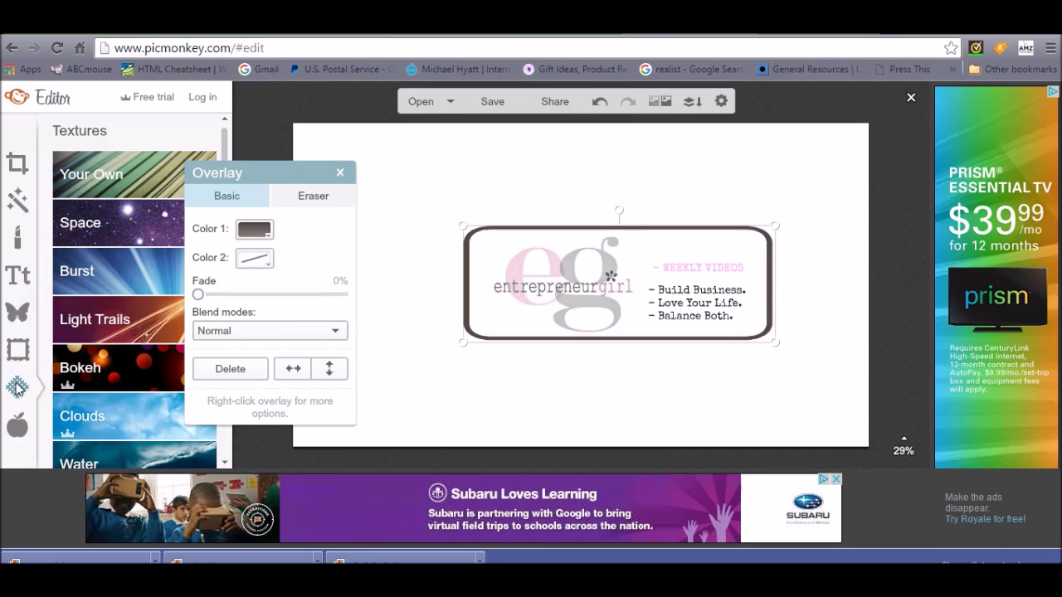
left_click(169, 176)
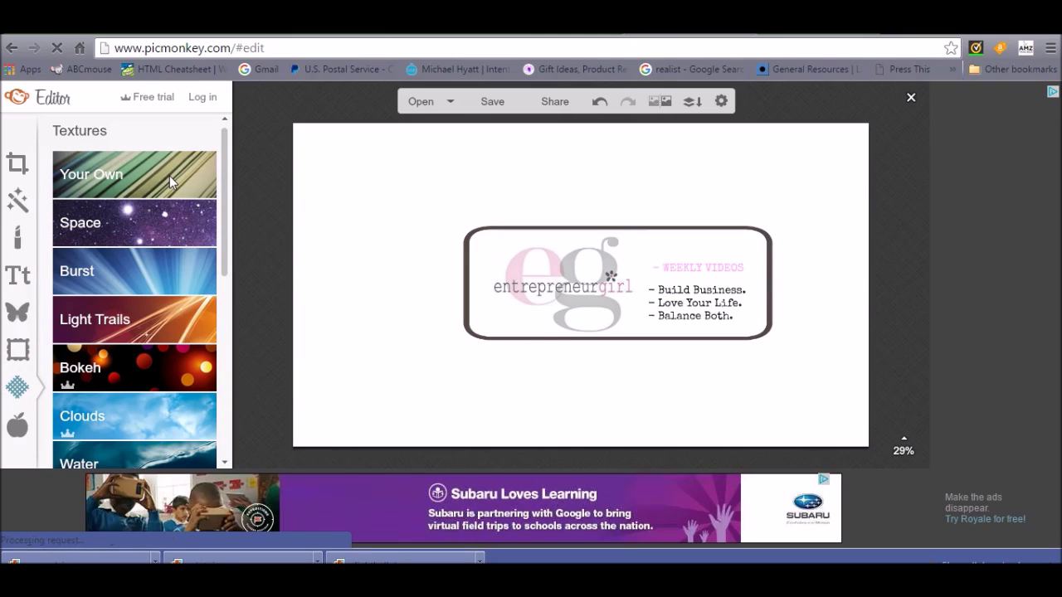
left_click(143, 174)
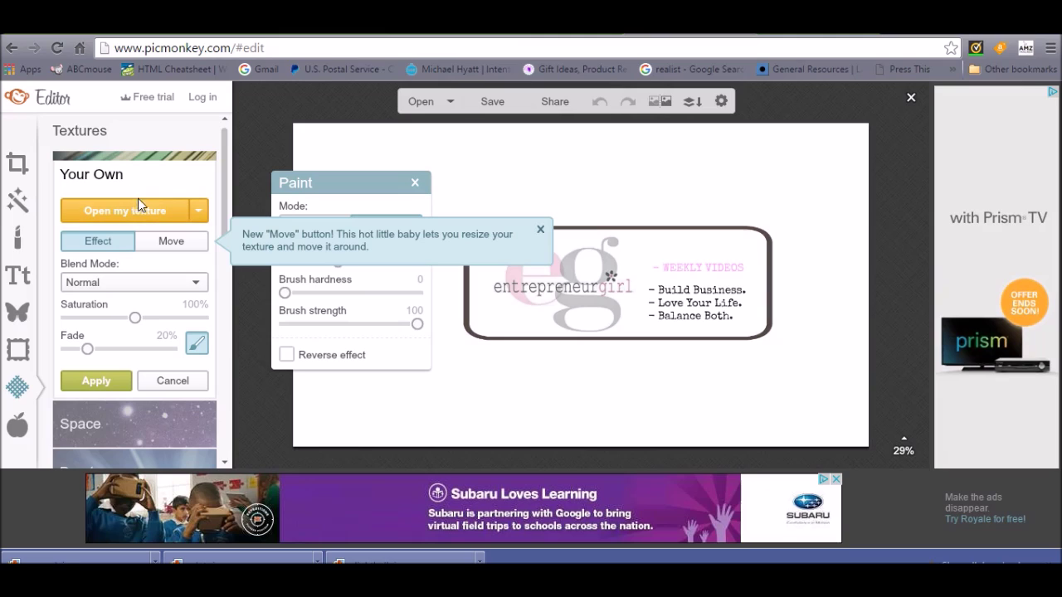
left_click(139, 205)
Apply the lightbulb image as a texture and adjust its fade strength.
mouse_move(527, 270)
left_mouse_down()
mouse_move(531, 301)
mouse_move(535, 276)
left_mouse_up()
left_click(454, 233)
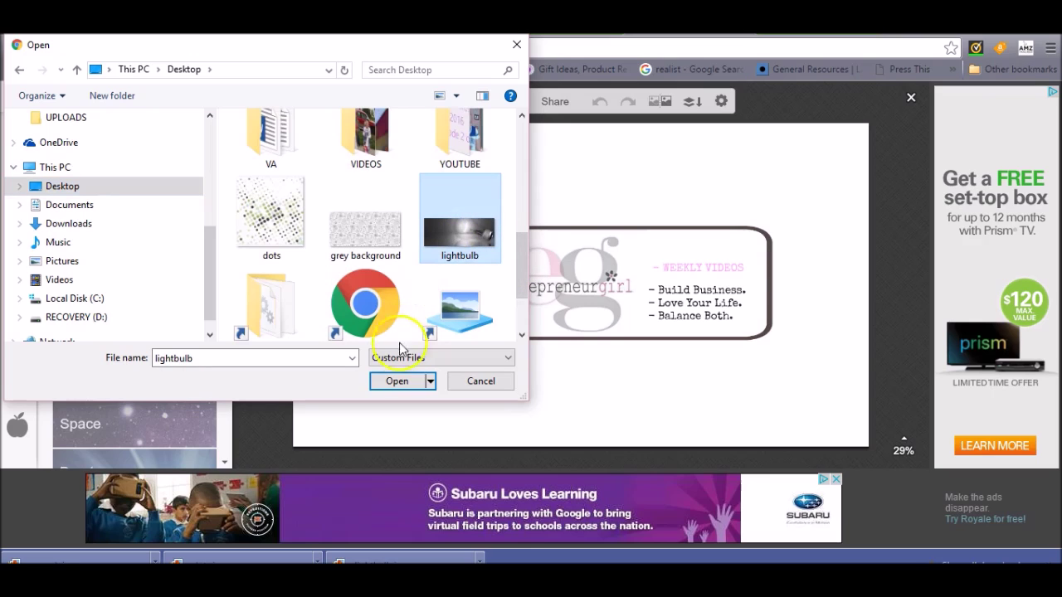
left_click(396, 381)
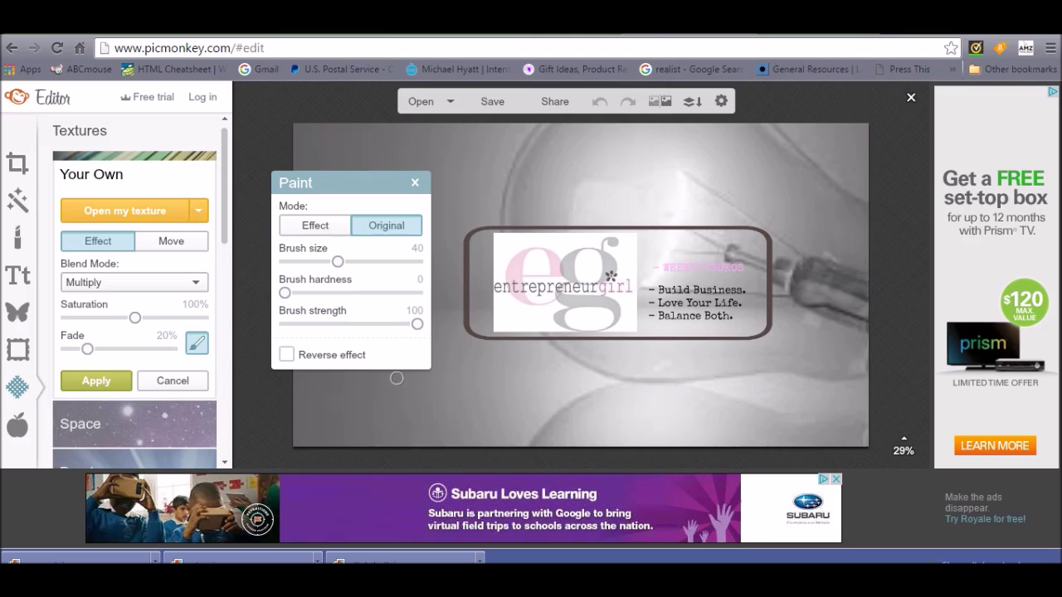
mouse_move(87, 349)
left_mouse_down()
mouse_move(54, 346)
mouse_move(170, 359)
left_mouse_up()
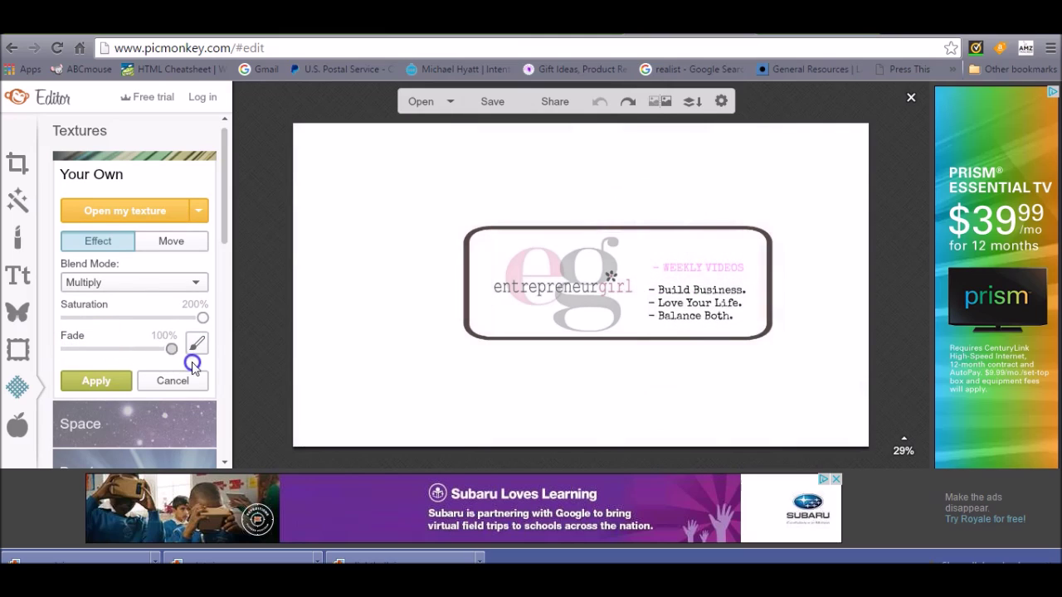
left_click_drag(170, 365, 141, 355)
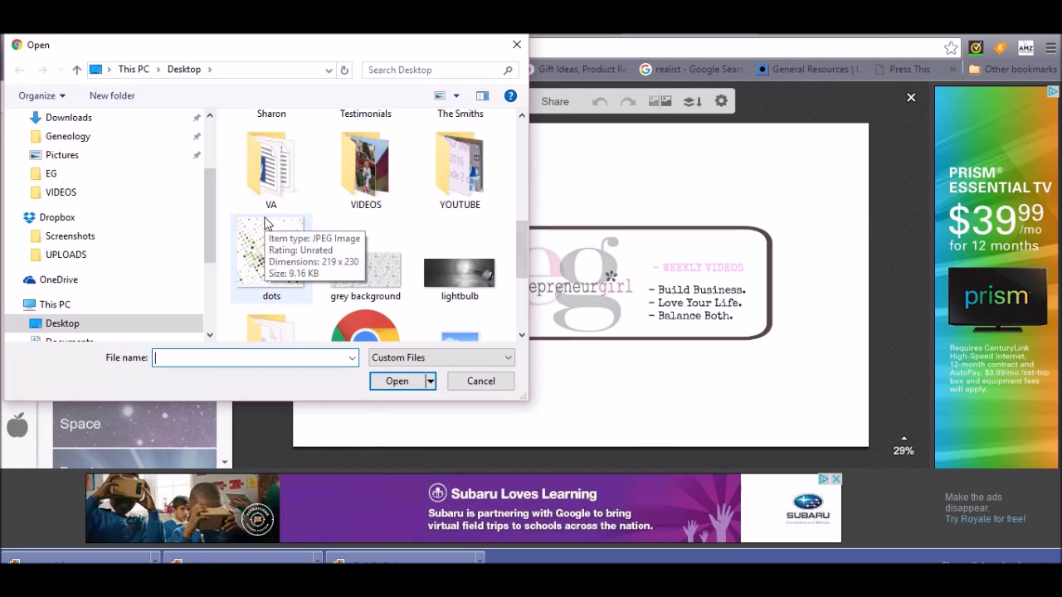
Try the dots and grey background images as textures, then discard the texture to keep the banner plain.
left_click(265, 223)
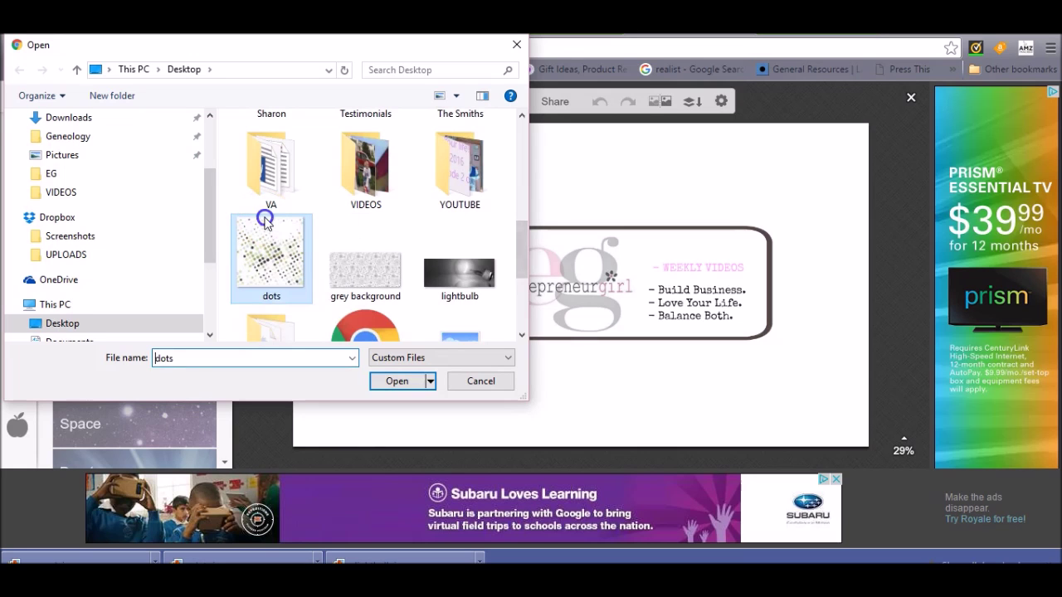
left_click(395, 383)
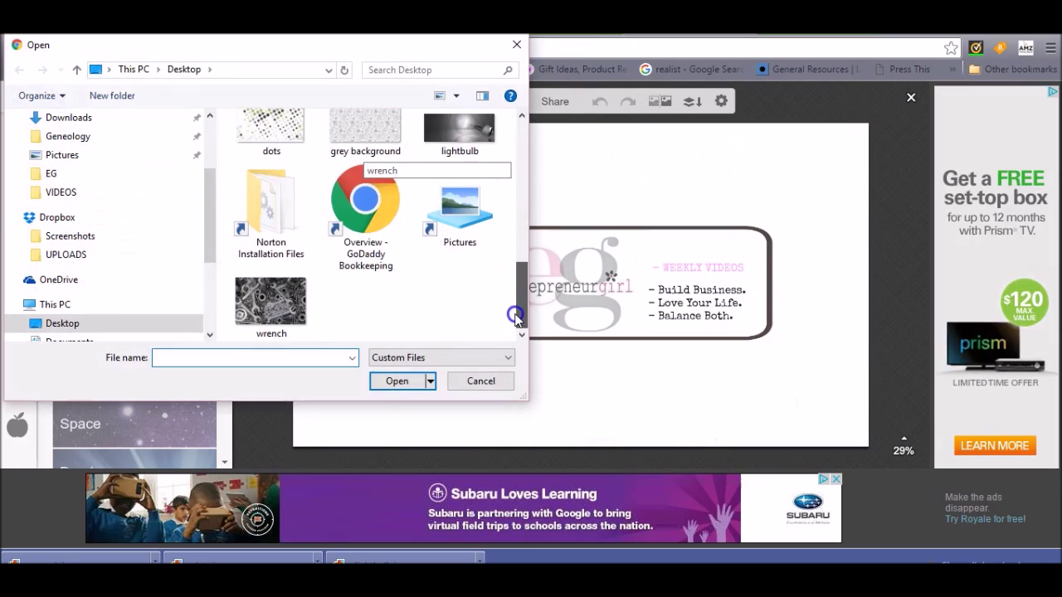
scroll(516, 313, "up", 2)
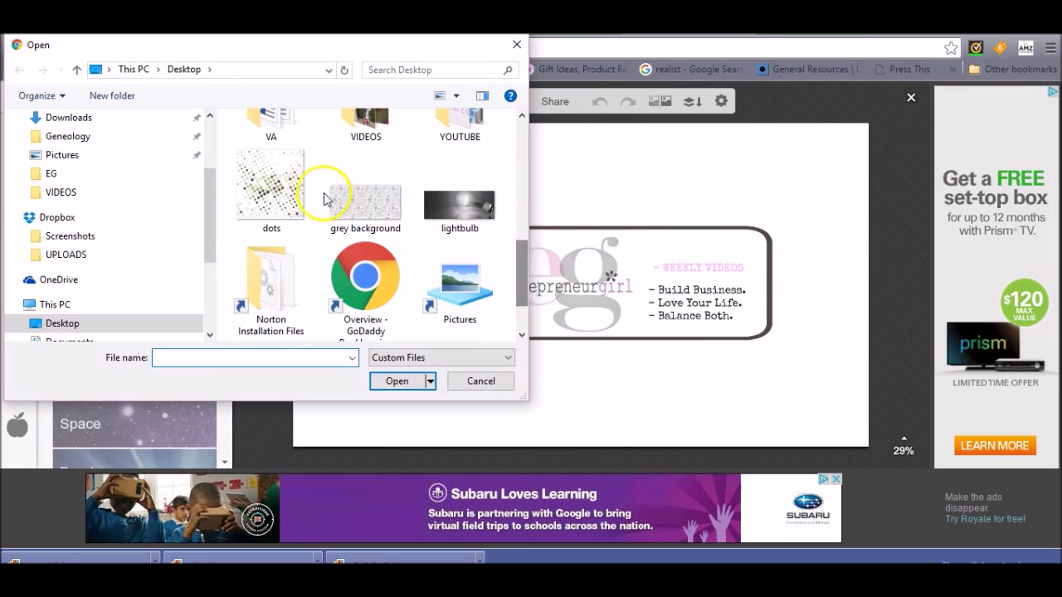
left_click(348, 205)
left_click(388, 379)
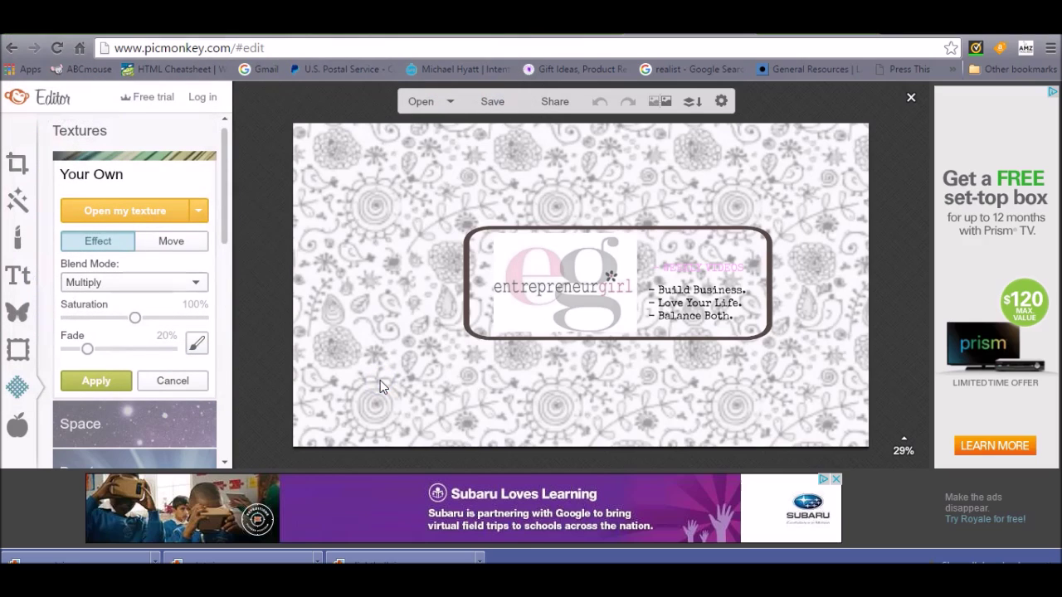
left_click(172, 381)
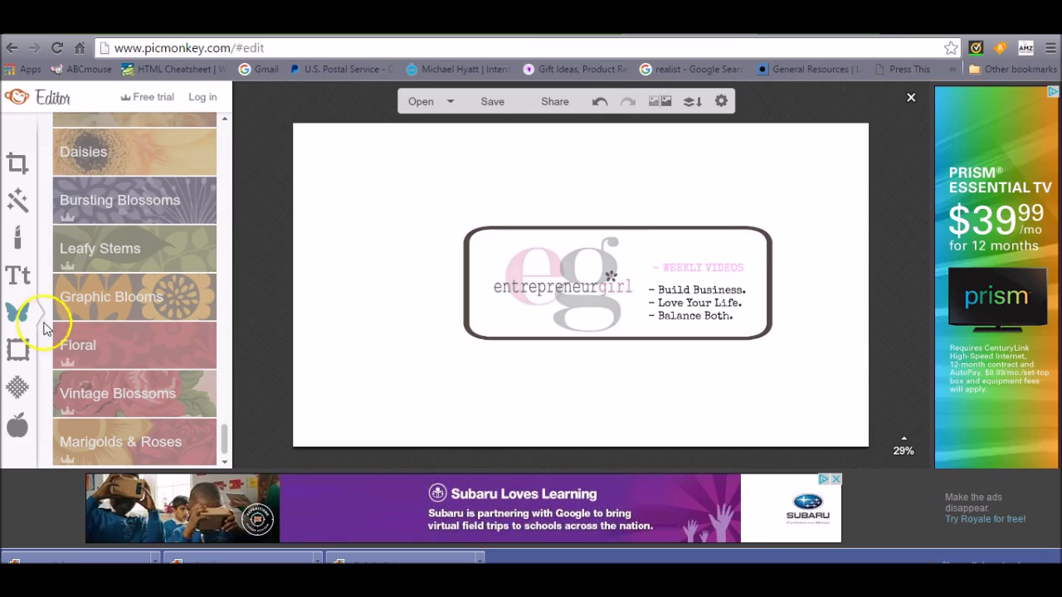
Add a Floral daisy overlay, fade it slightly, and tint it light pink.
left_click(99, 347)
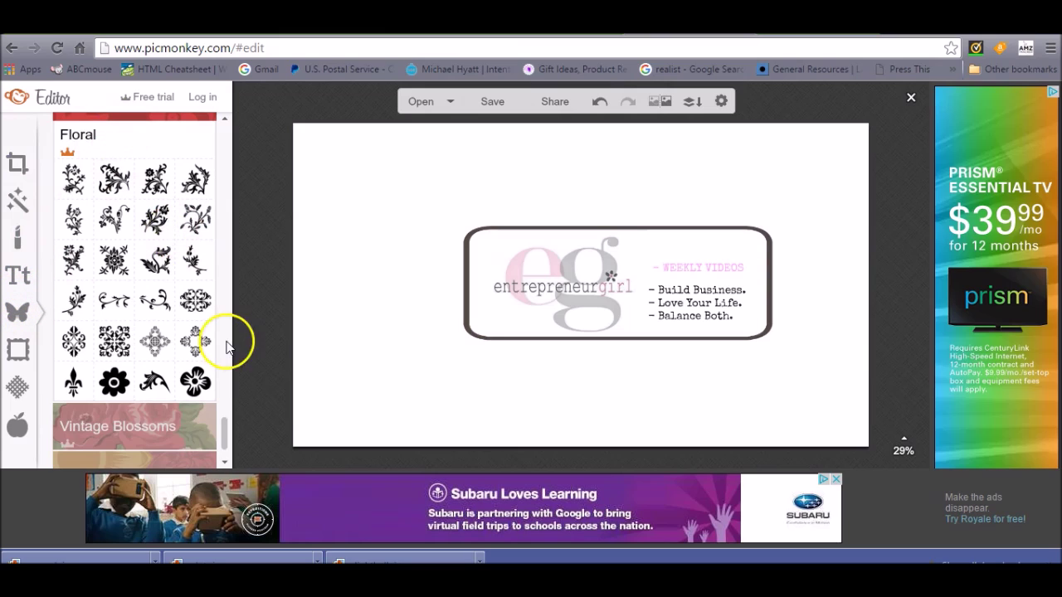
left_click_drag(222, 430, 225, 360)
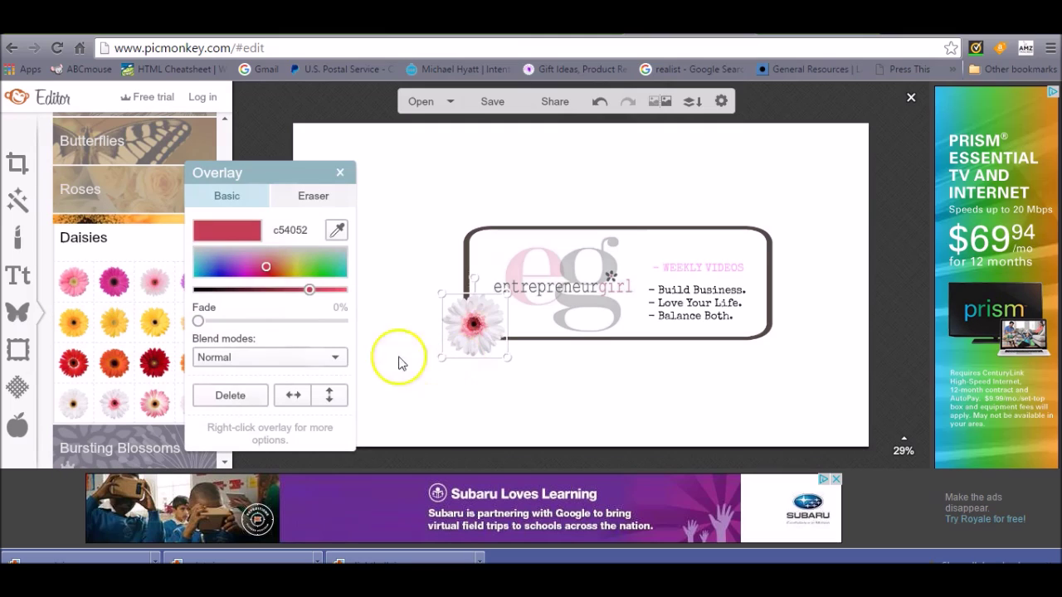
left_click_drag(199, 321, 215, 324)
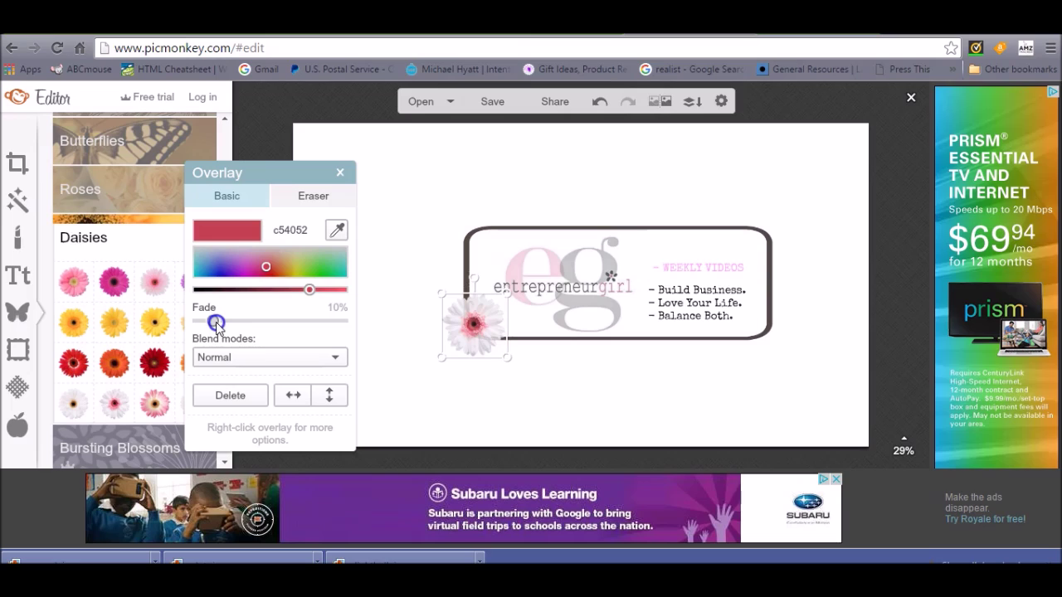
left_click(253, 267)
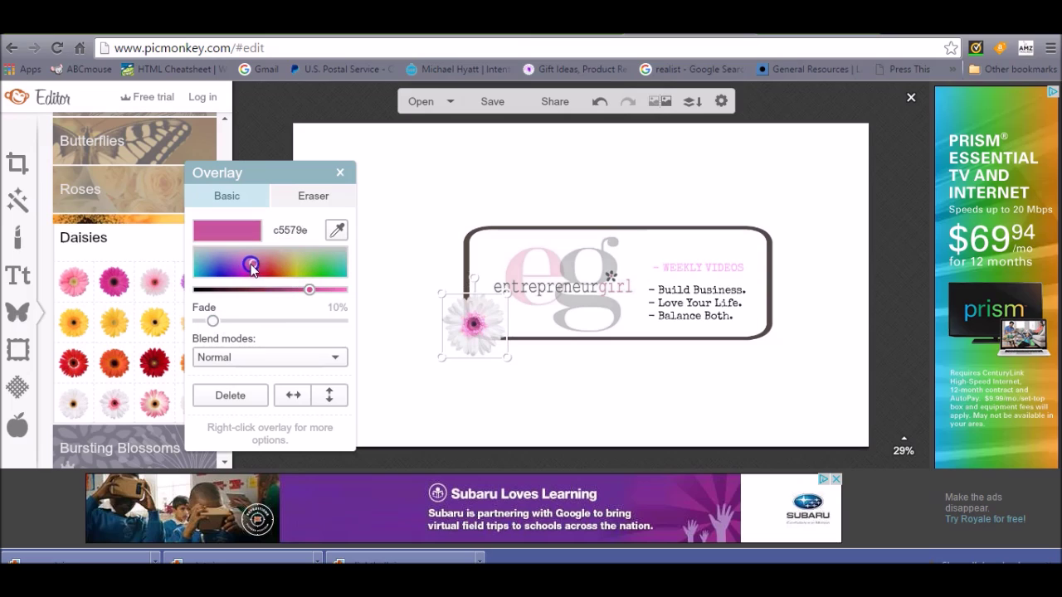
mouse_move(249, 269)
left_mouse_down()
mouse_move(243, 251)
mouse_move(255, 267)
left_mouse_up()
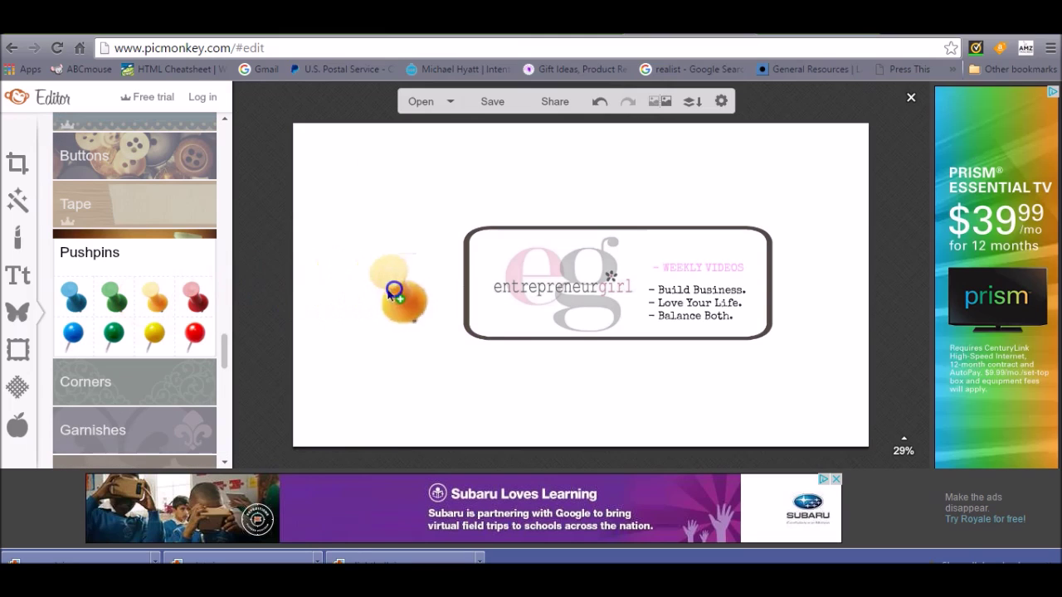
Add a pushpin overlay coloured bright pink ec00cc and pin it on the frame's top-left corner.
left_click_drag(394, 292, 459, 230)
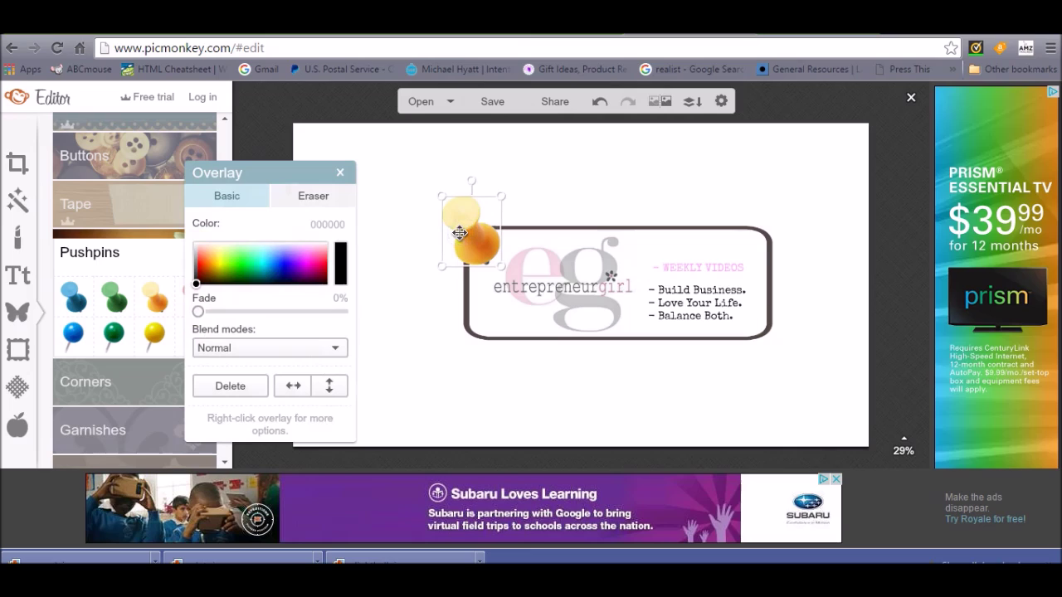
left_click_drag(293, 264, 308, 267)
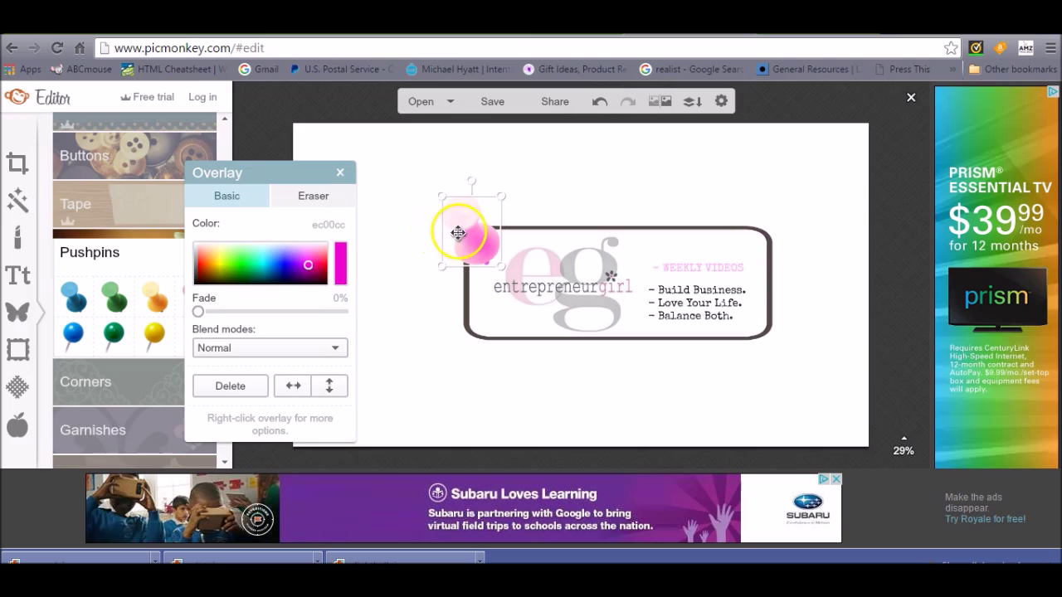
left_click_drag(457, 235, 460, 216)
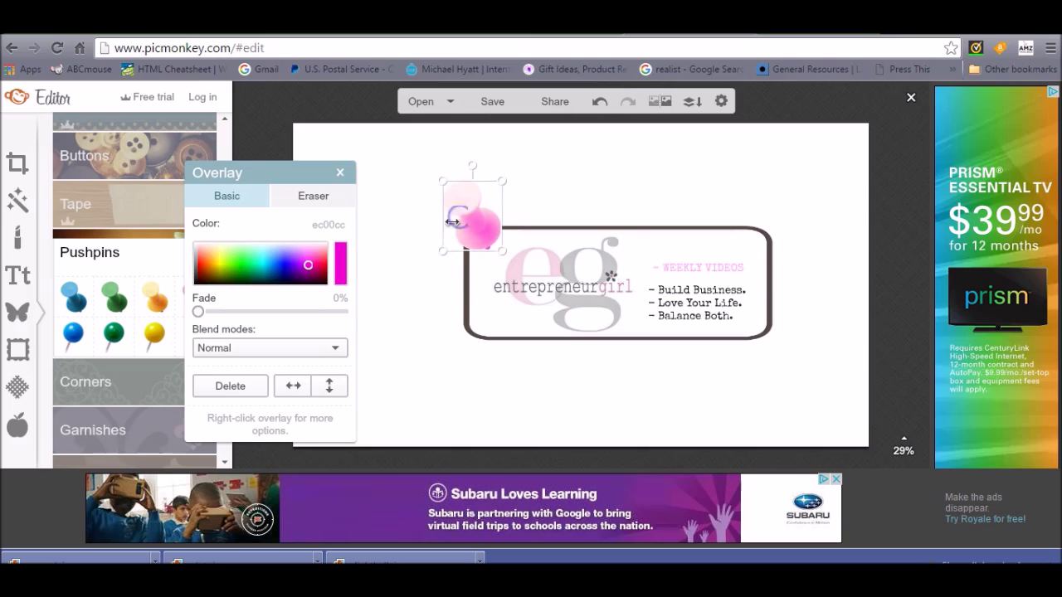
left_click(420, 306)
Enlarge the WEEKLY VIDEOS heading to size 54 and raise it slightly.
left_click(666, 268)
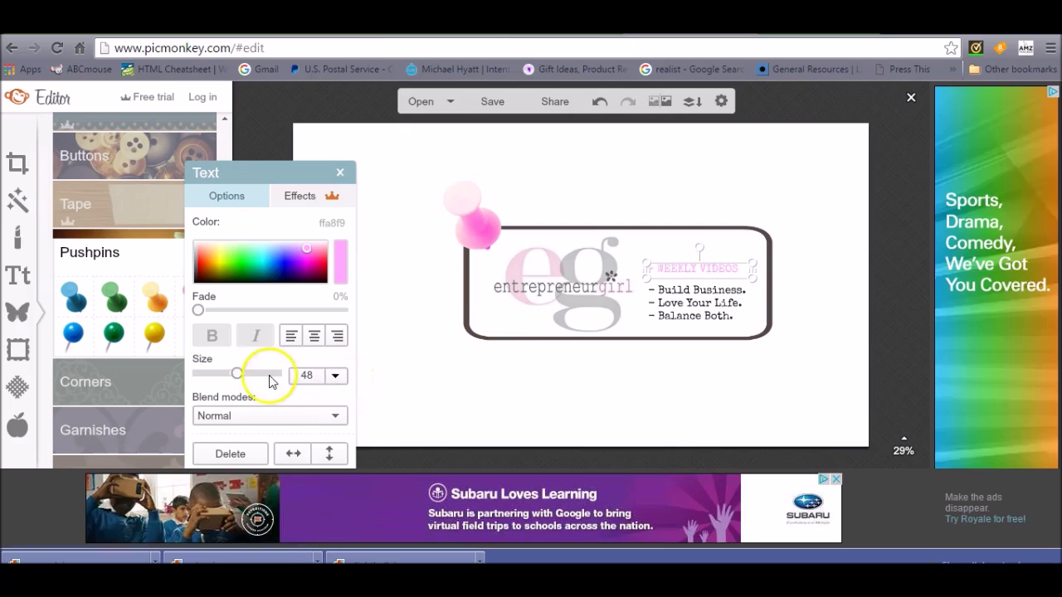
mouse_move(237, 373)
left_mouse_down()
mouse_move(252, 374)
mouse_move(239, 373)
left_mouse_up()
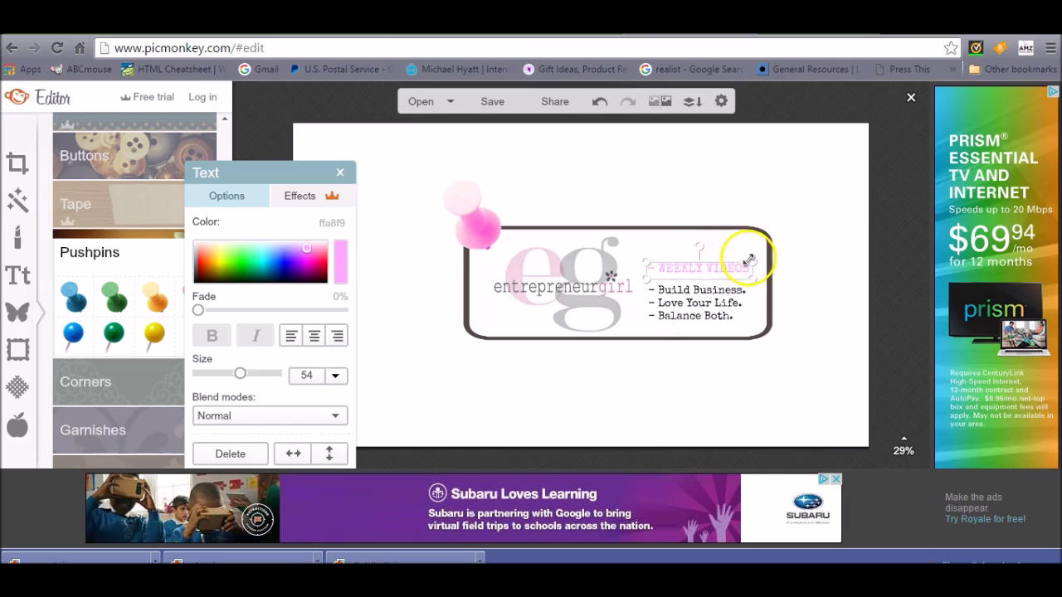
left_click_drag(752, 263, 754, 251)
left_click(382, 296)
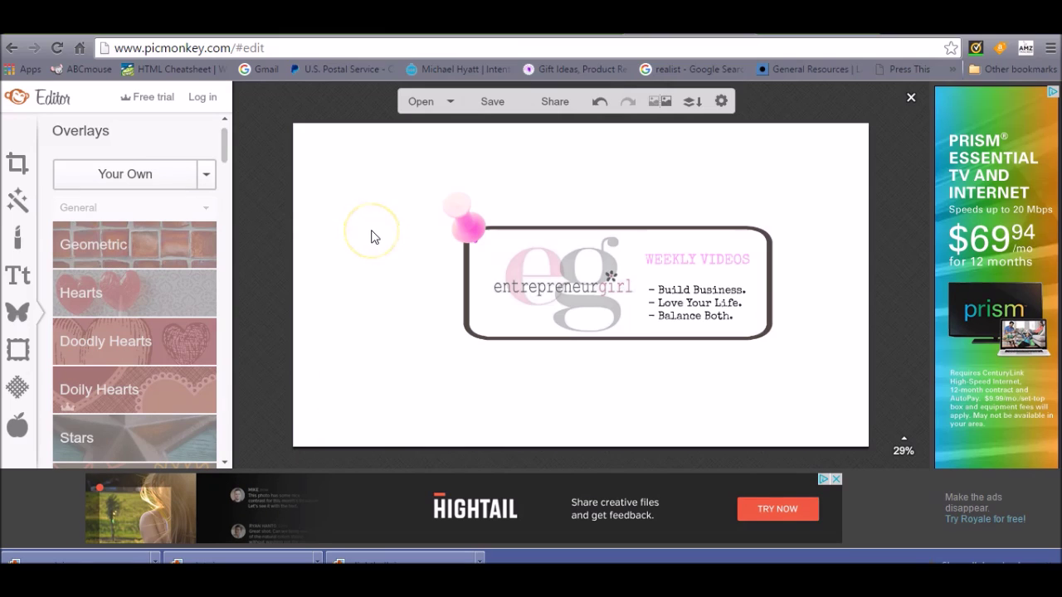
Save the banner to the Desktop as JPEG 'Channel Art Template (Fireworks)', then return to the YouTube tab.
left_click(491, 103)
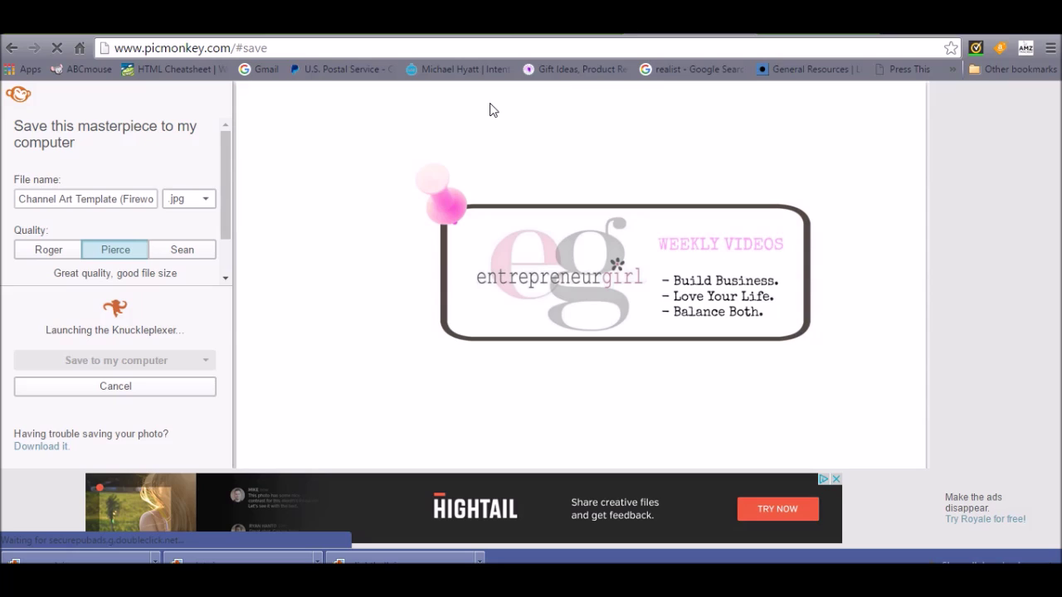
left_click(208, 199)
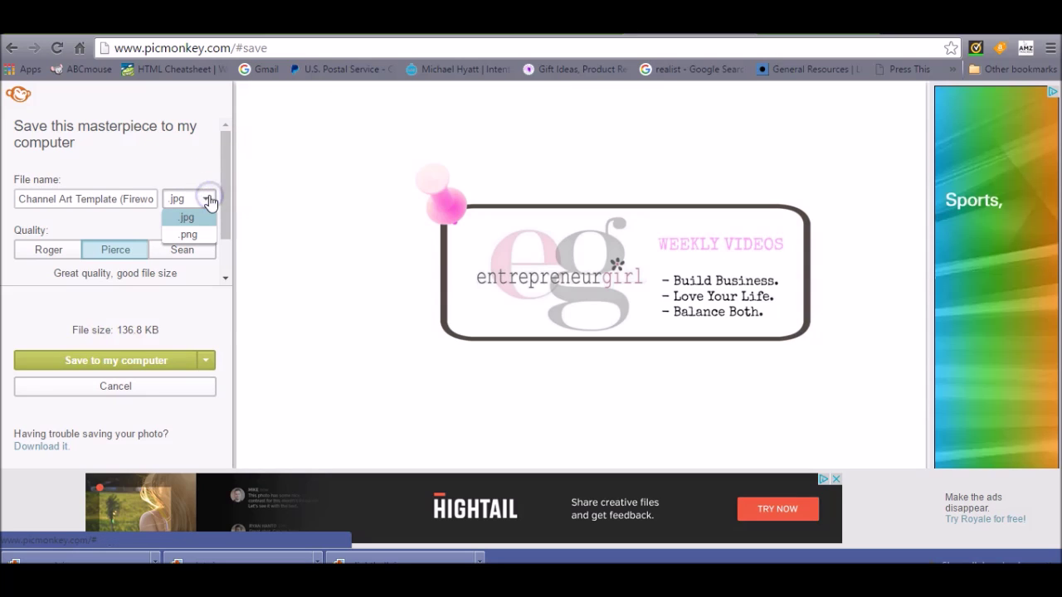
left_click(193, 219)
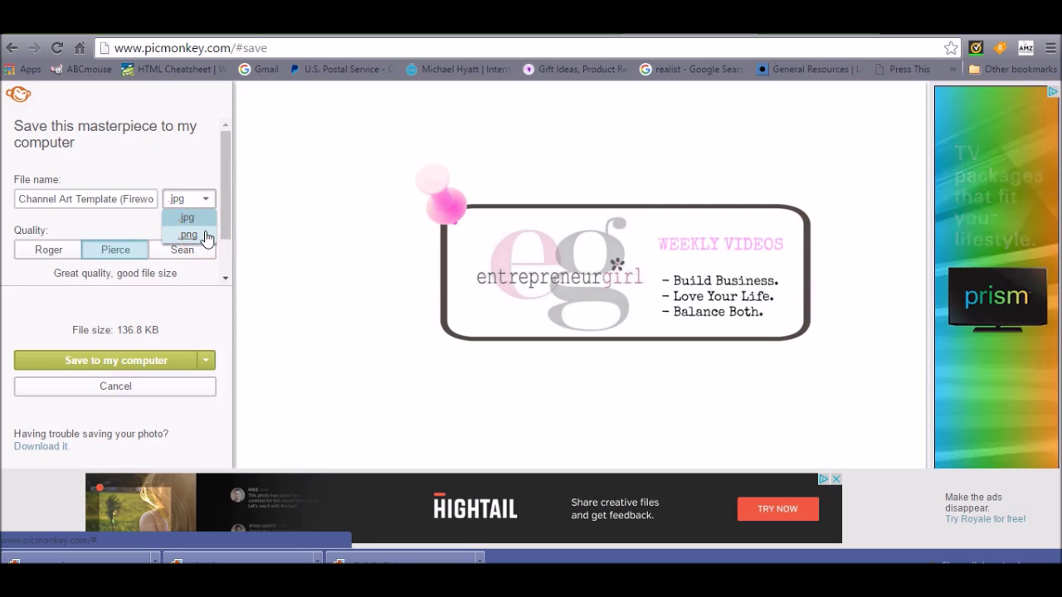
left_click(189, 217)
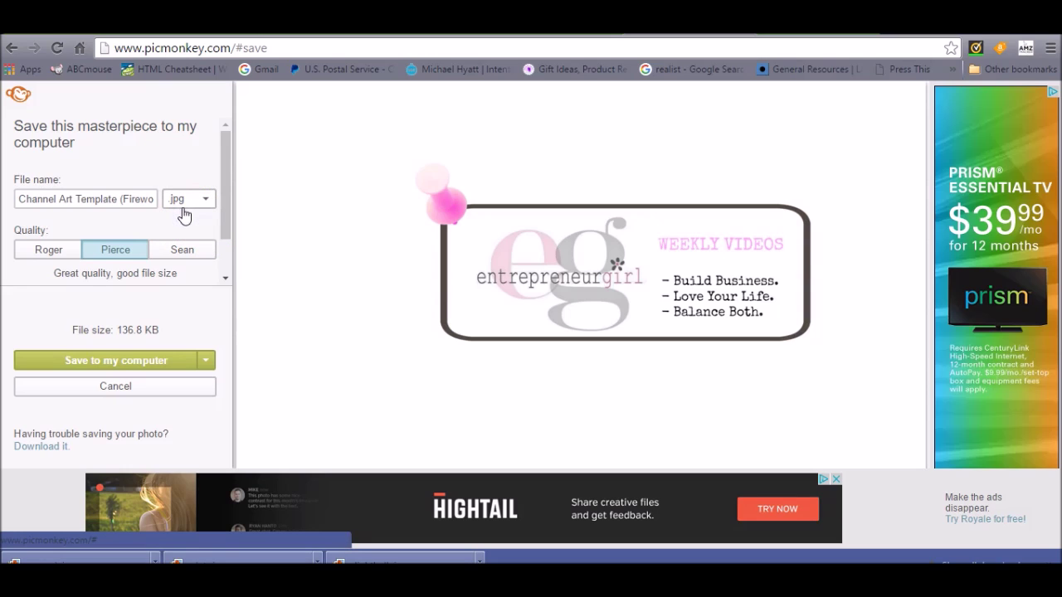
left_click(142, 362)
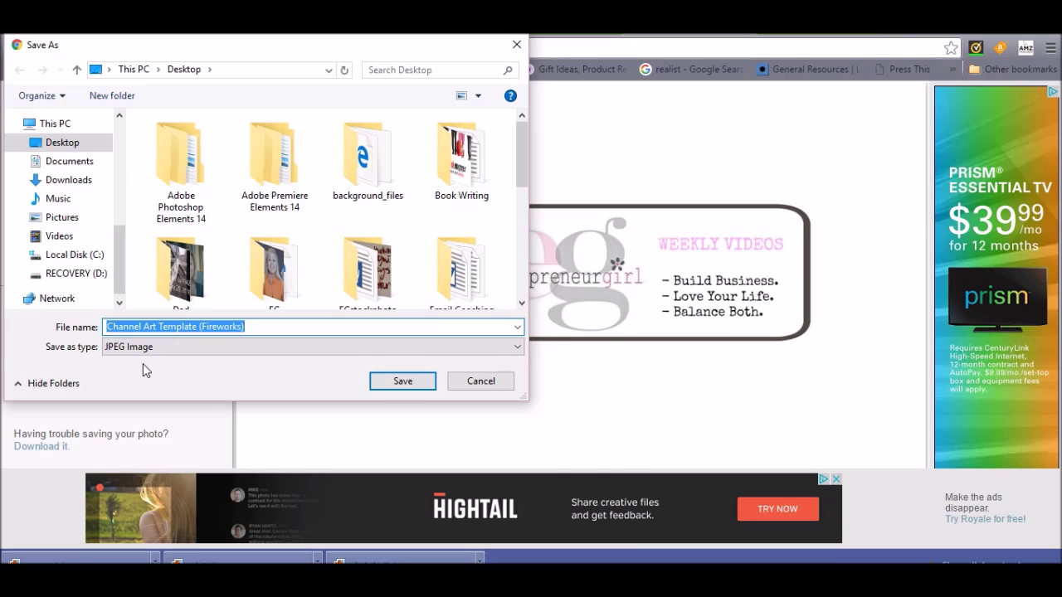
left_click(402, 380)
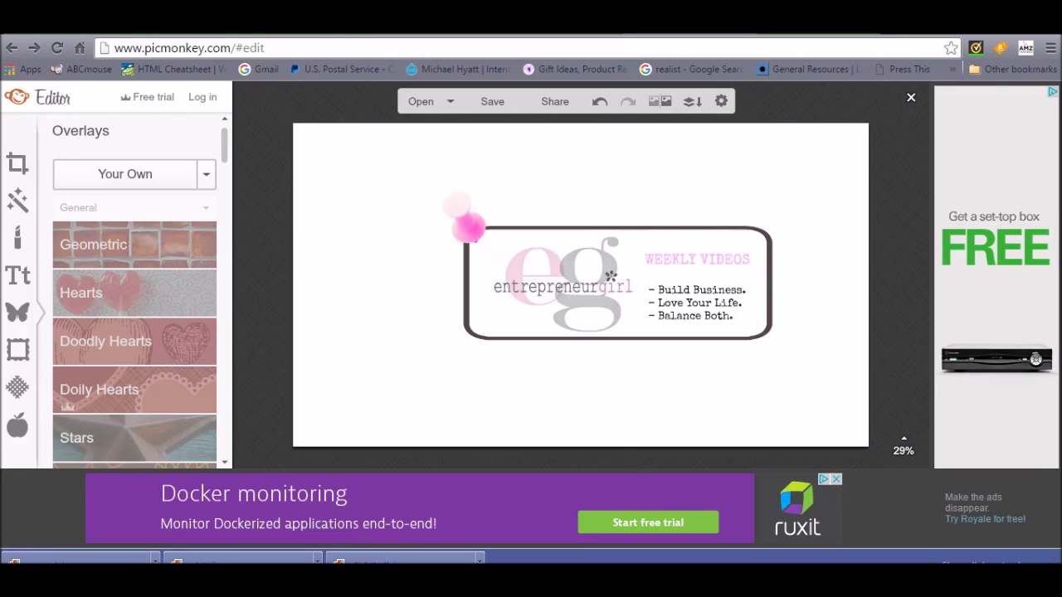
key("ctrl+Tab")
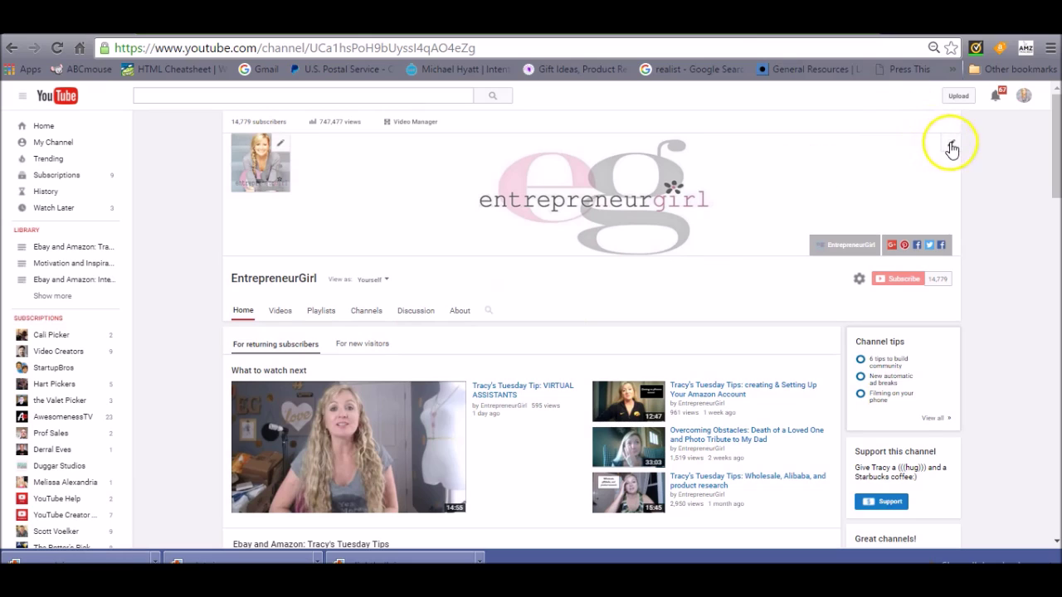
Choose EG YT Template.jpg from the computer as the new channel art.
left_click(950, 144)
left_click(930, 177)
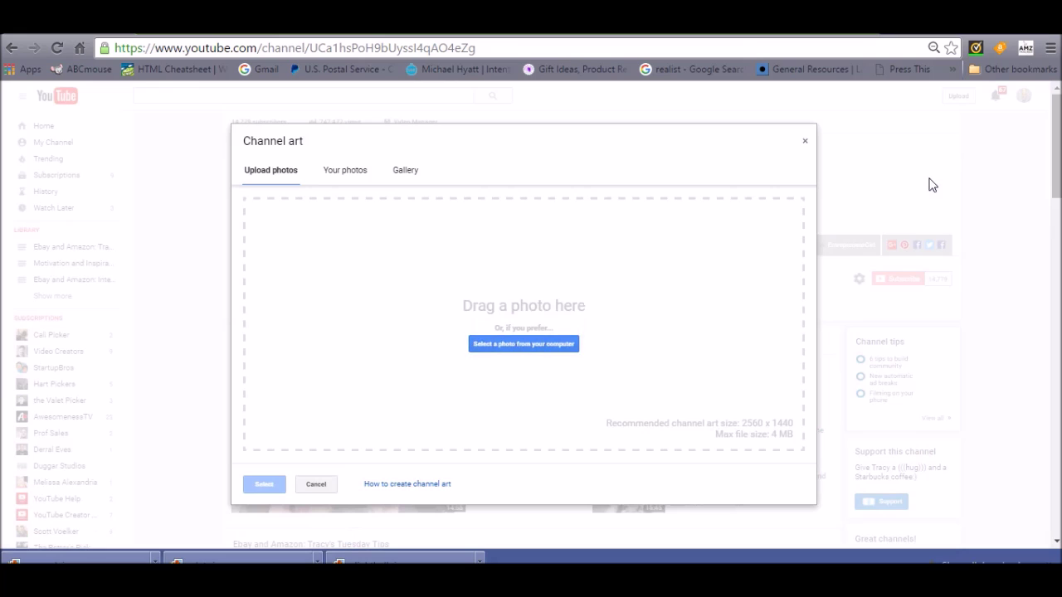
left_click(549, 347)
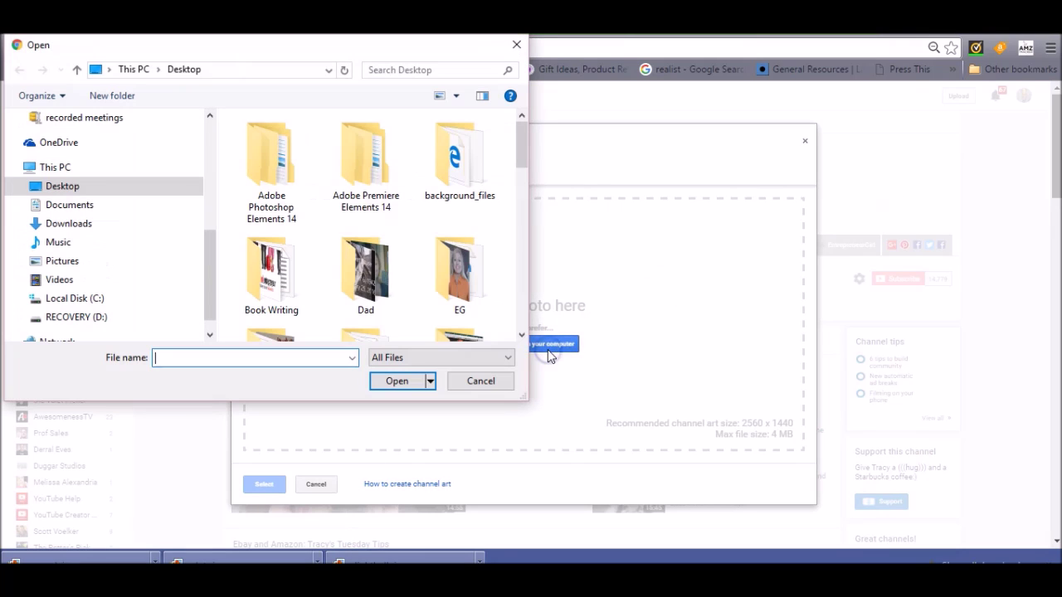
double_click(485, 259)
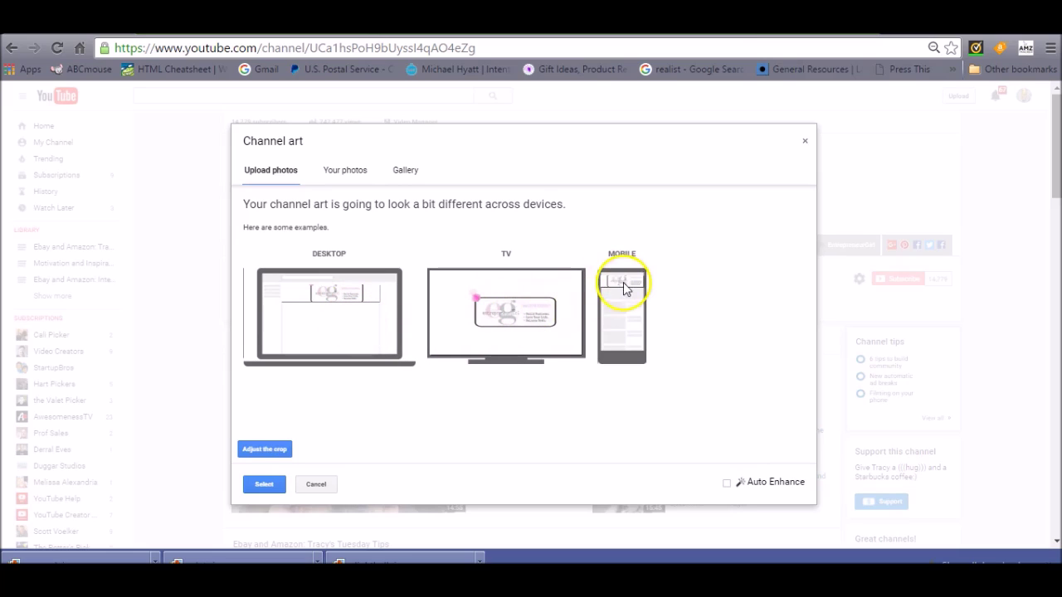
left_click(352, 297)
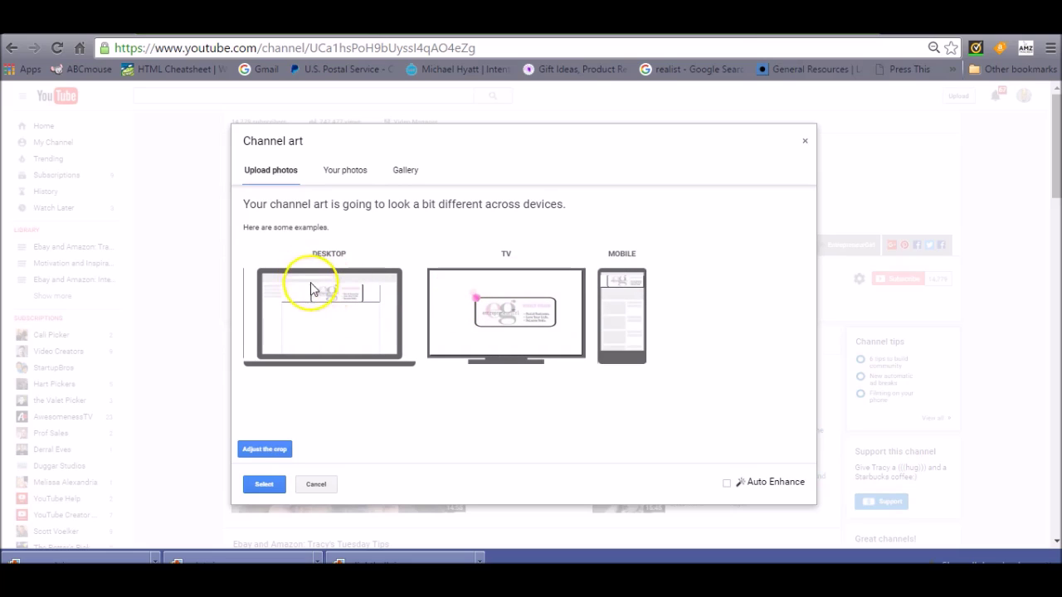
Adjust the banner crop, shifting it right and shrinking it from the bottom-left corner.
left_click(279, 448)
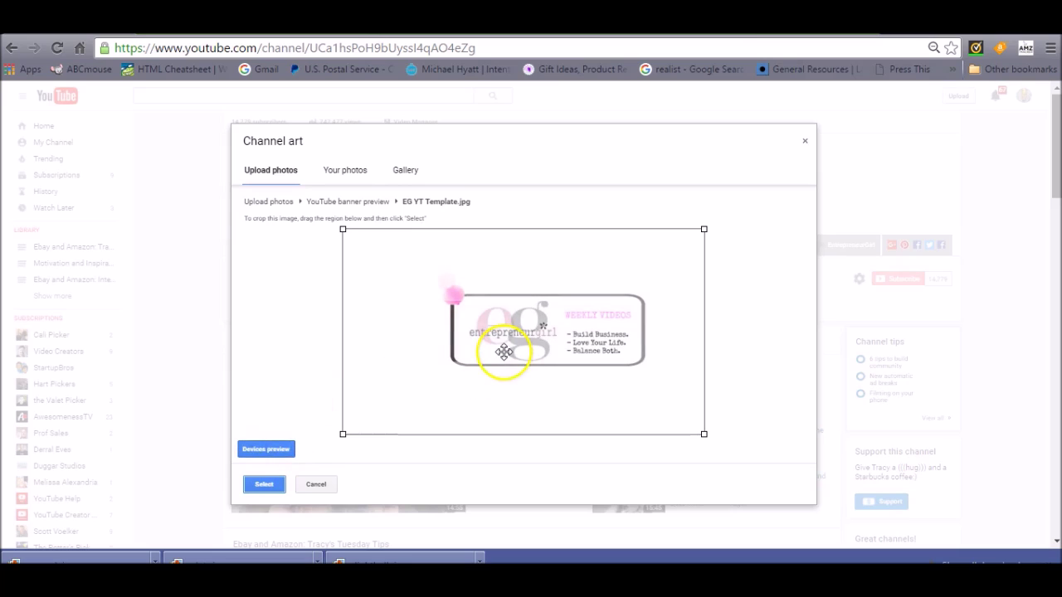
left_click_drag(526, 384, 574, 413)
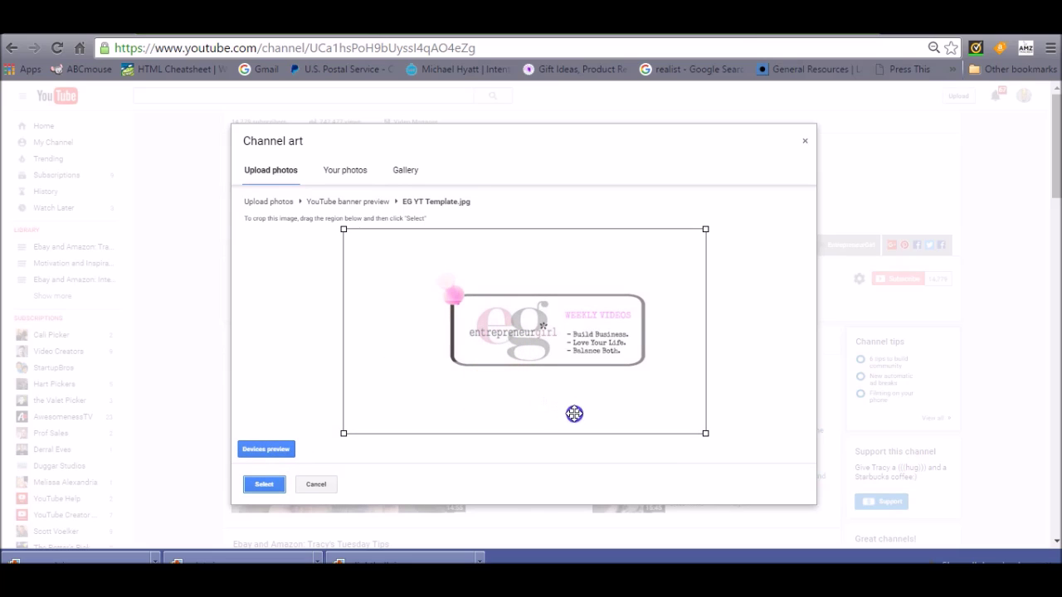
left_click_drag(606, 358, 606, 358)
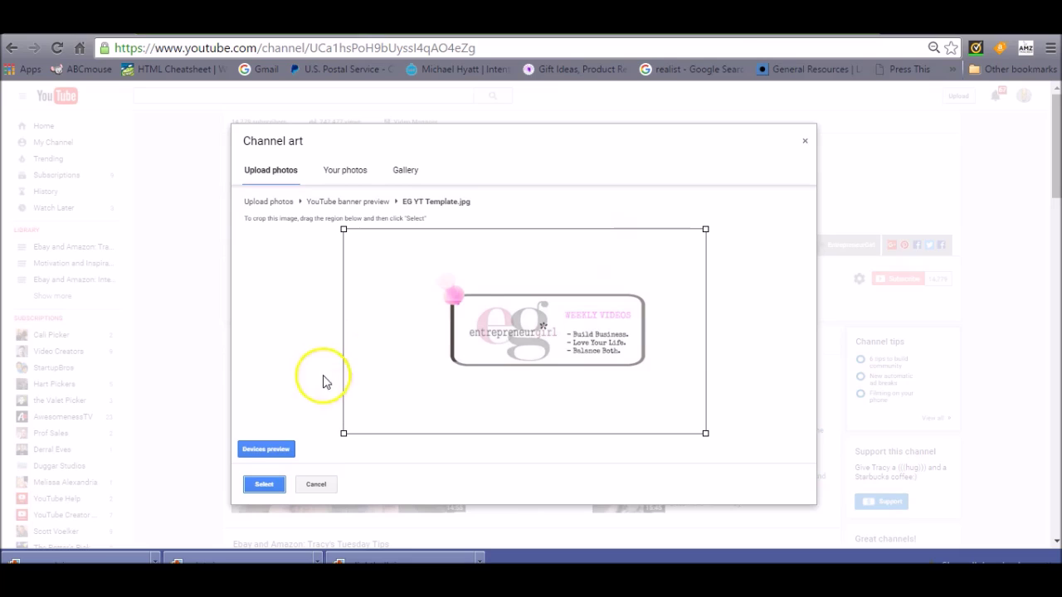
left_click_drag(344, 433, 422, 386)
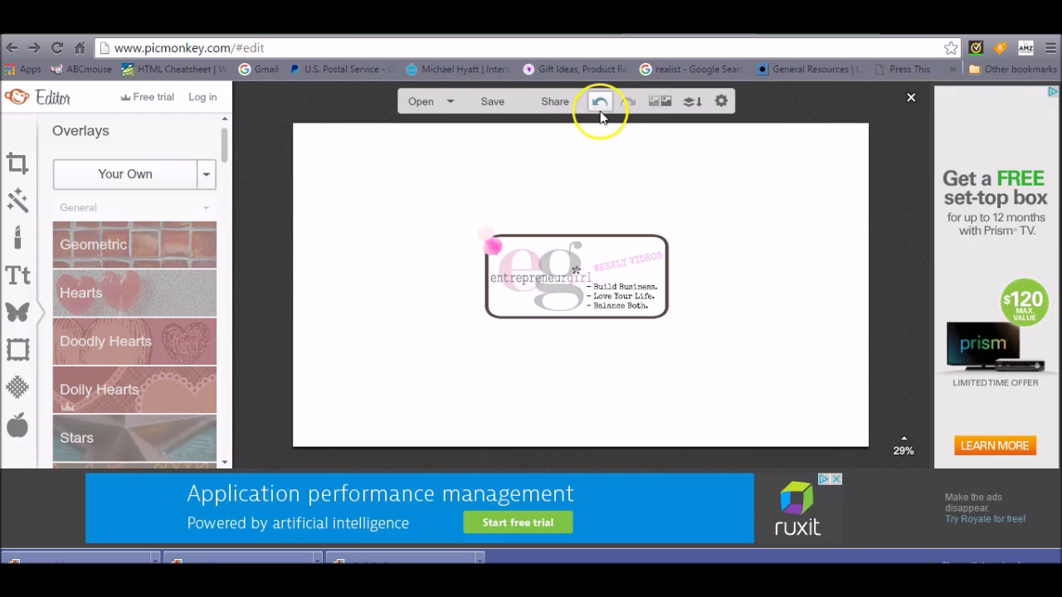
Select and deselect the eg logo overlay, then switch to the EntrepreneurGirl channel tab with Ctrl+1.
left_click(659, 241)
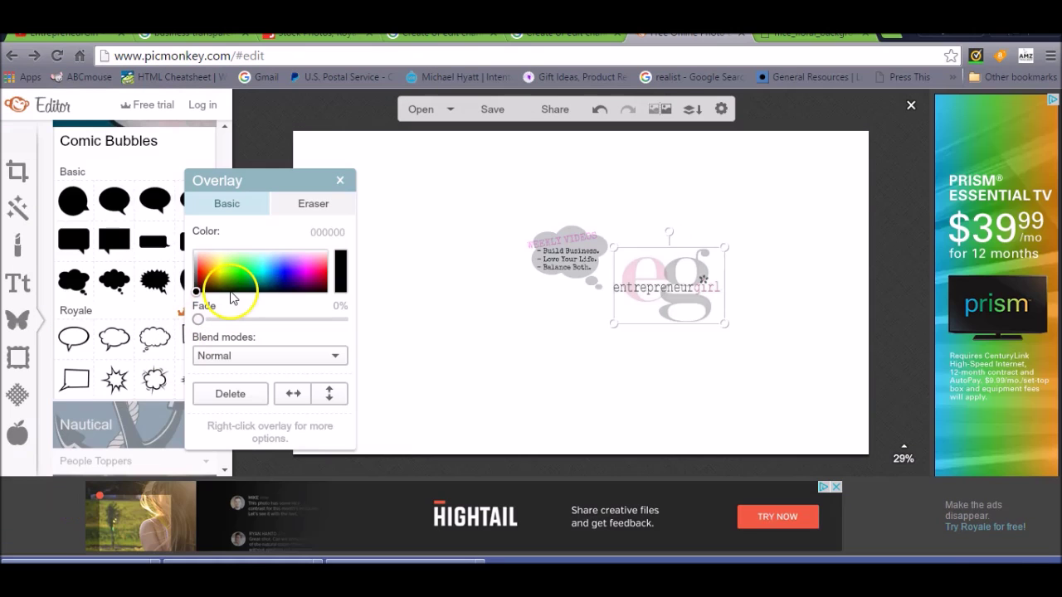
left_click(339, 179)
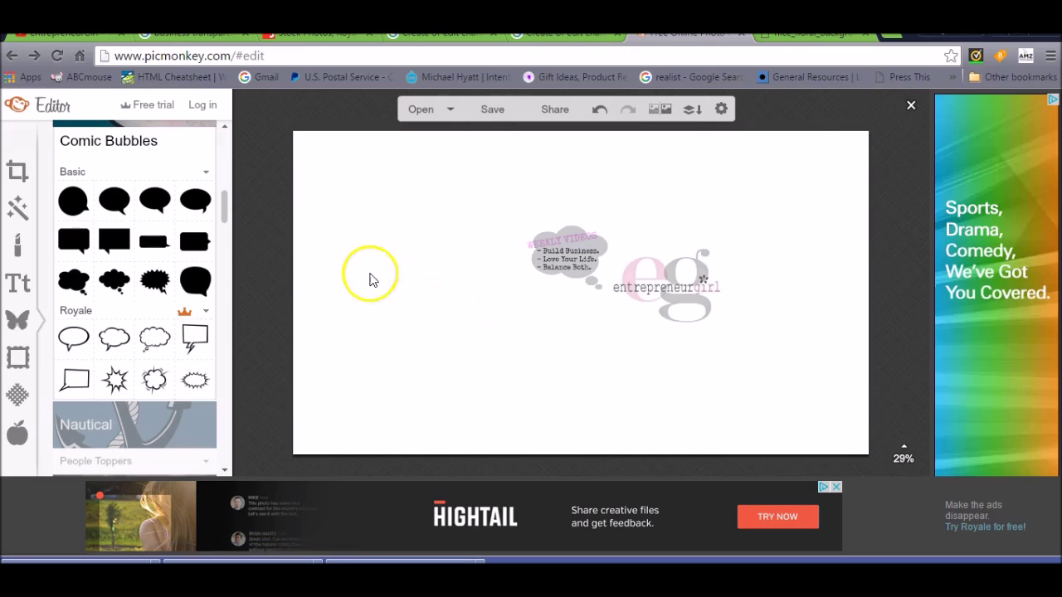
left_click(225, 203)
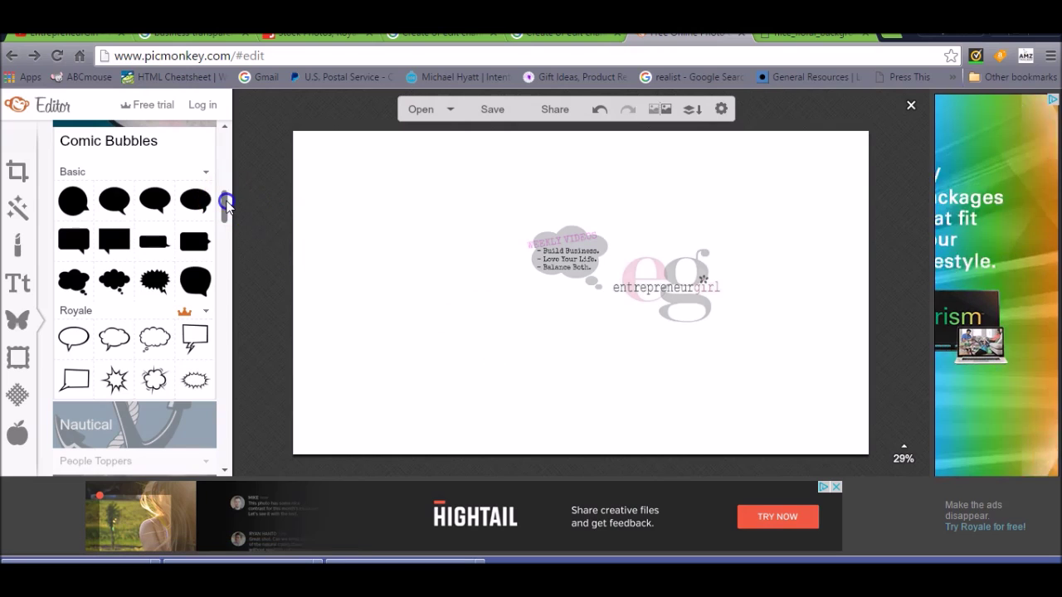
left_click_drag(226, 203, 231, 137)
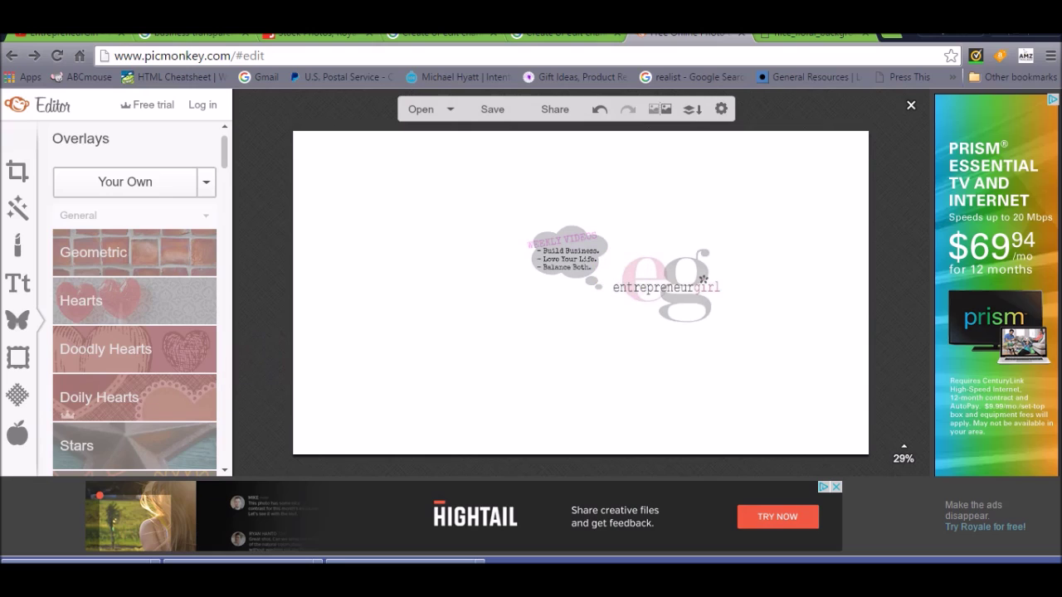
key("ctrl+1")
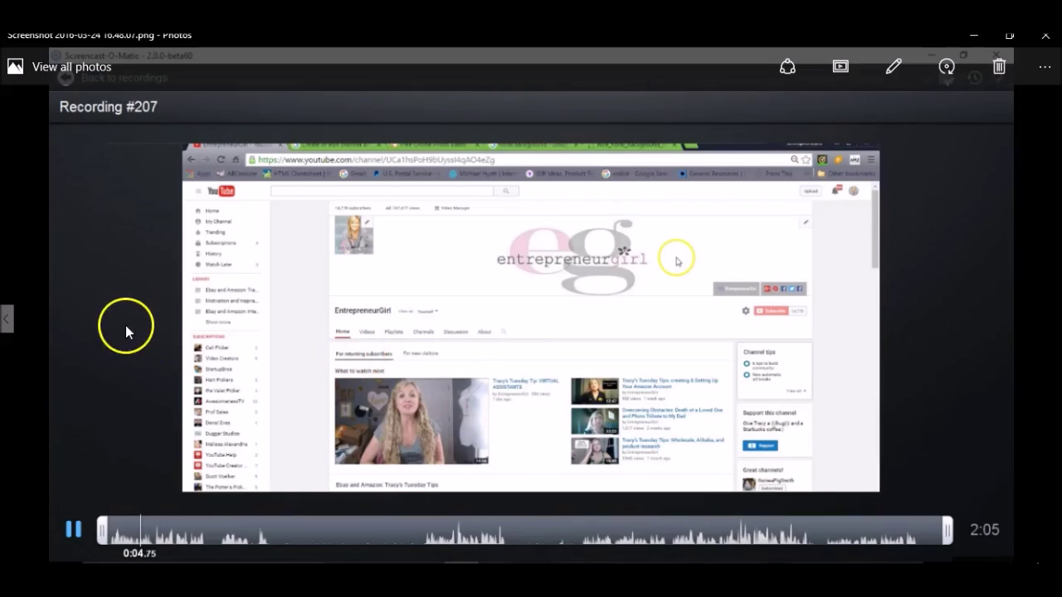
Page back two screenshots in Photos to view the channel's older banners.
left_click(7, 320)
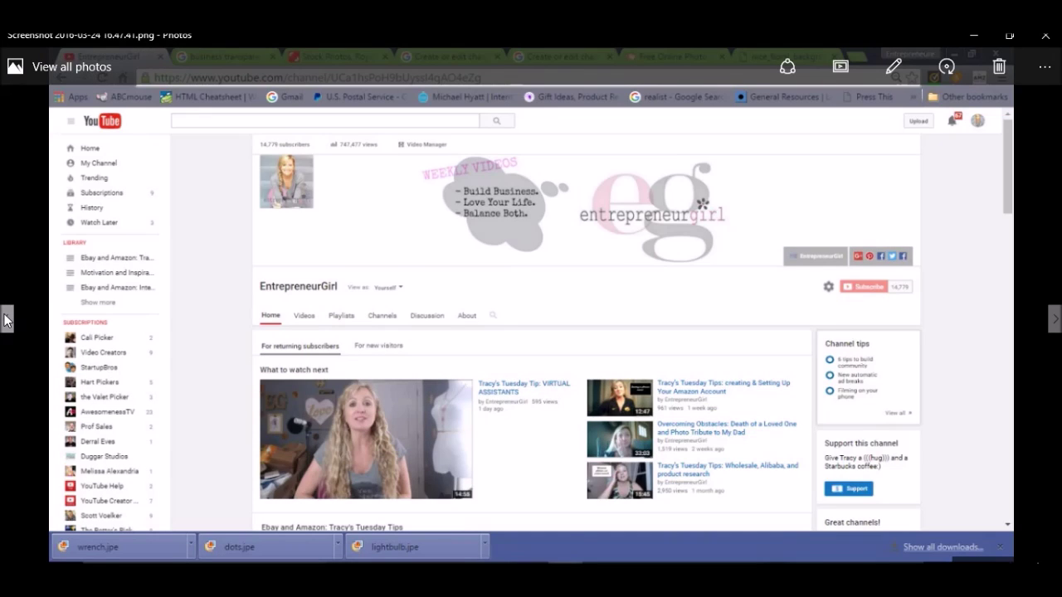
left_click(7, 320)
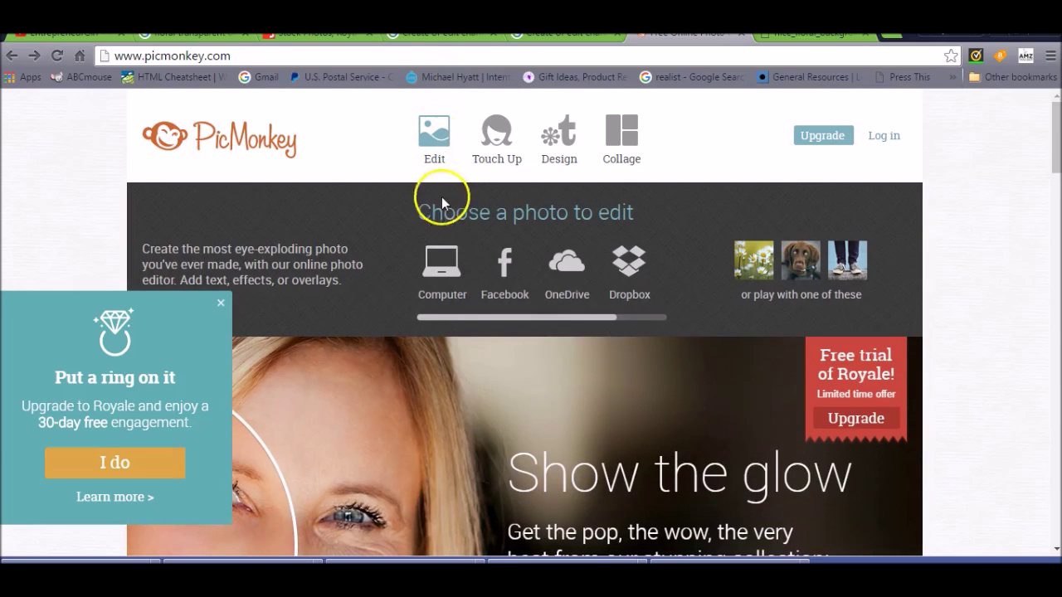
Open Channel Art Template (Fireworks) from the Downloads folder for editing.
left_click(442, 258)
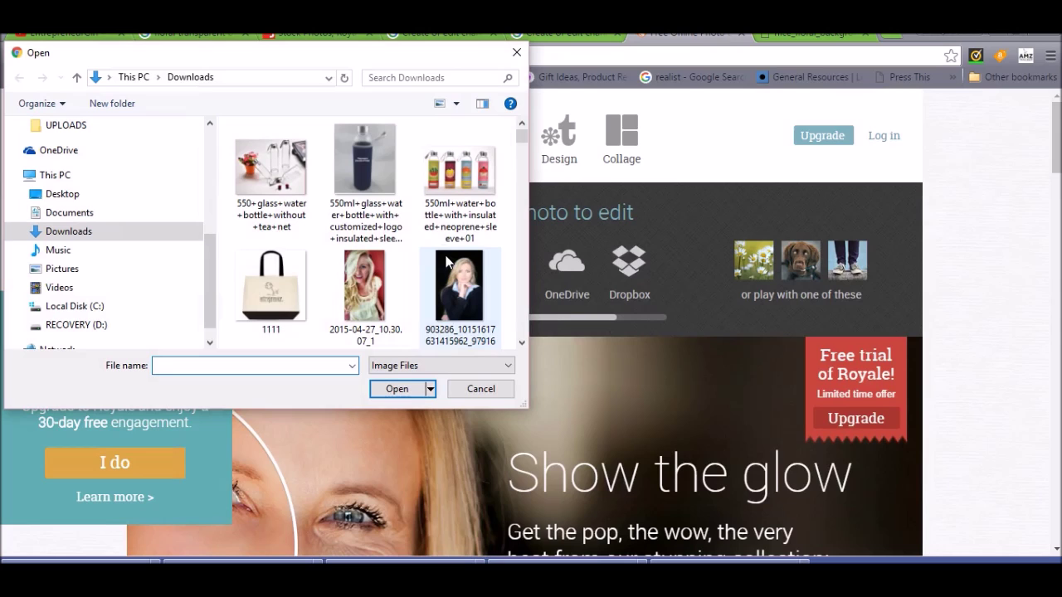
left_click(147, 238)
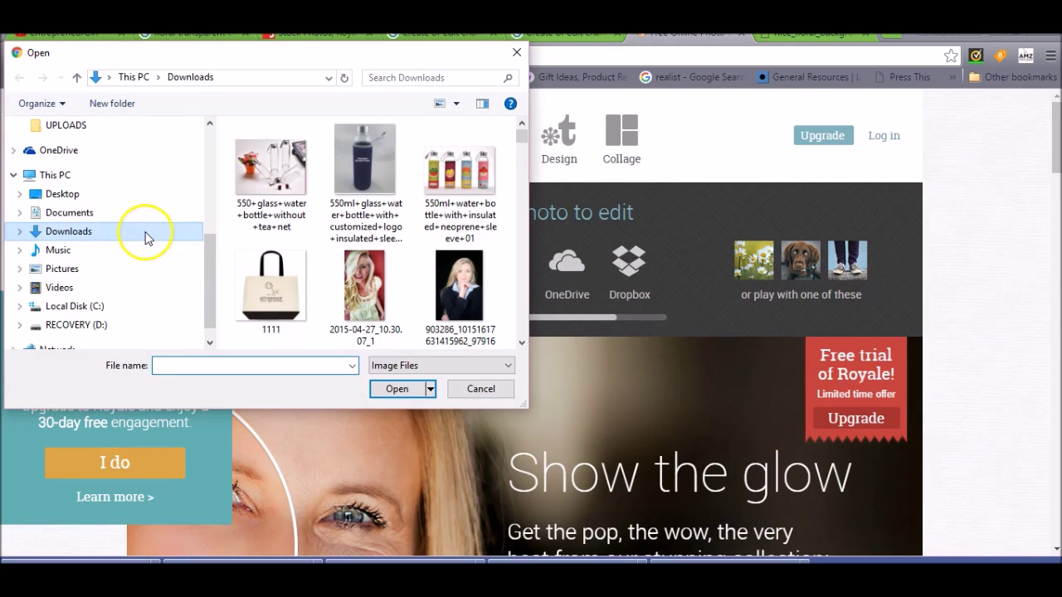
left_click_drag(517, 146, 523, 244)
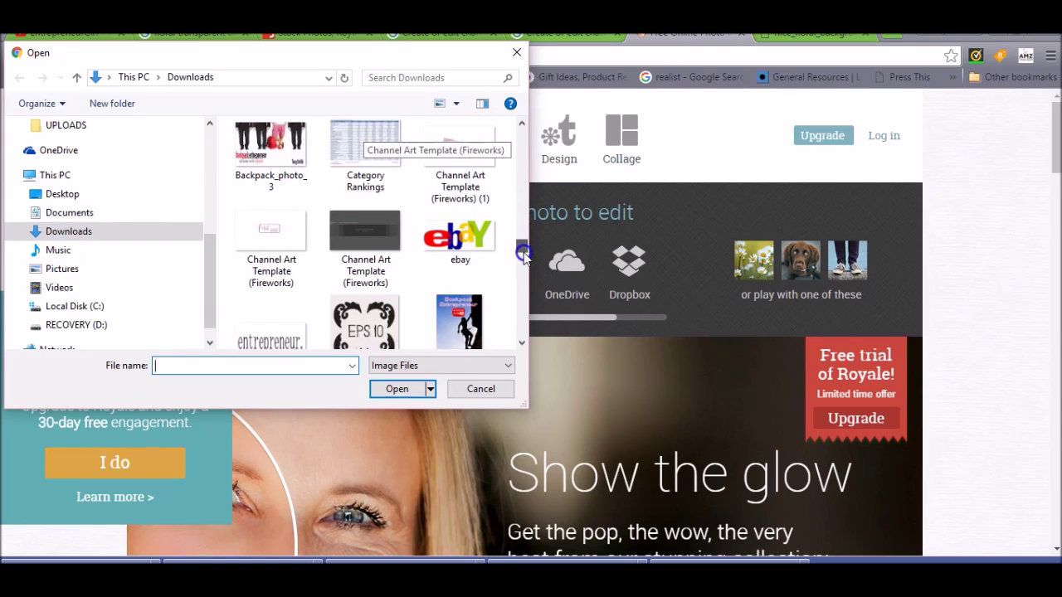
left_click(356, 249)
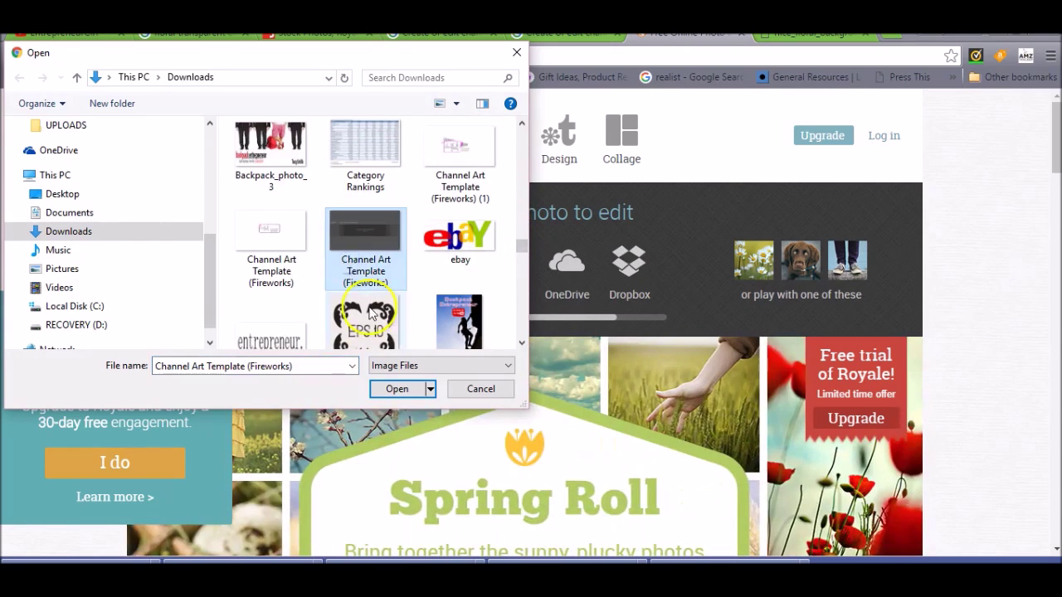
left_click(399, 389)
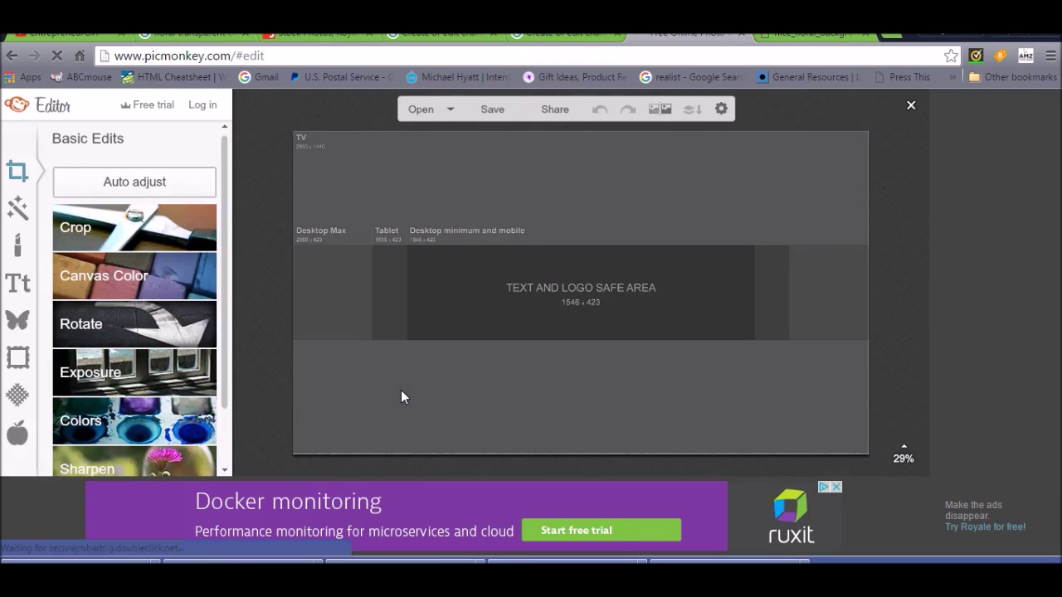
Add shutterstock_287174522, the figure rows with one pink man, as your own overlay.
left_click(19, 323)
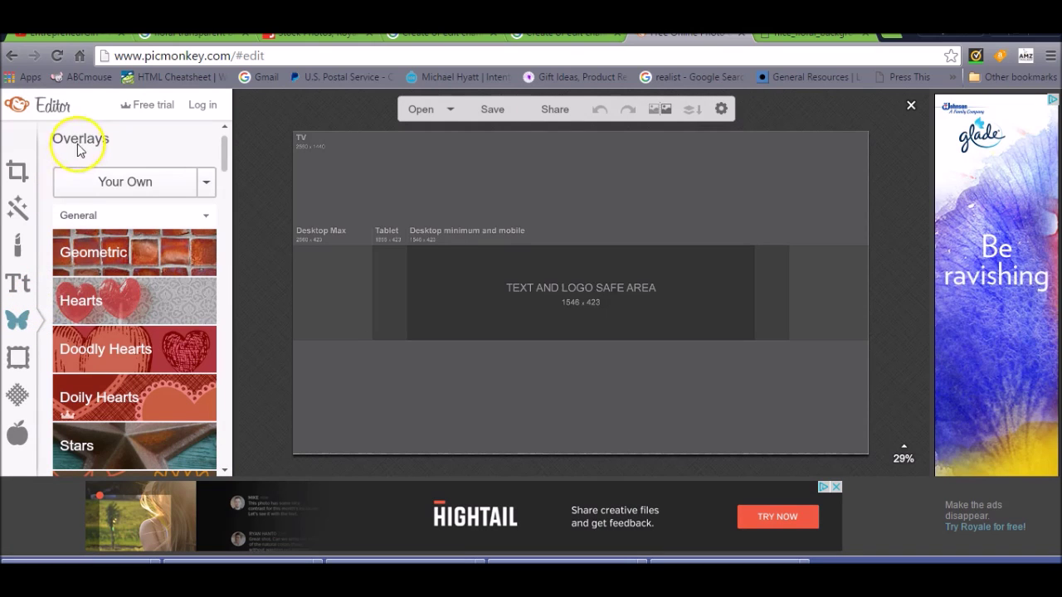
left_click(81, 191)
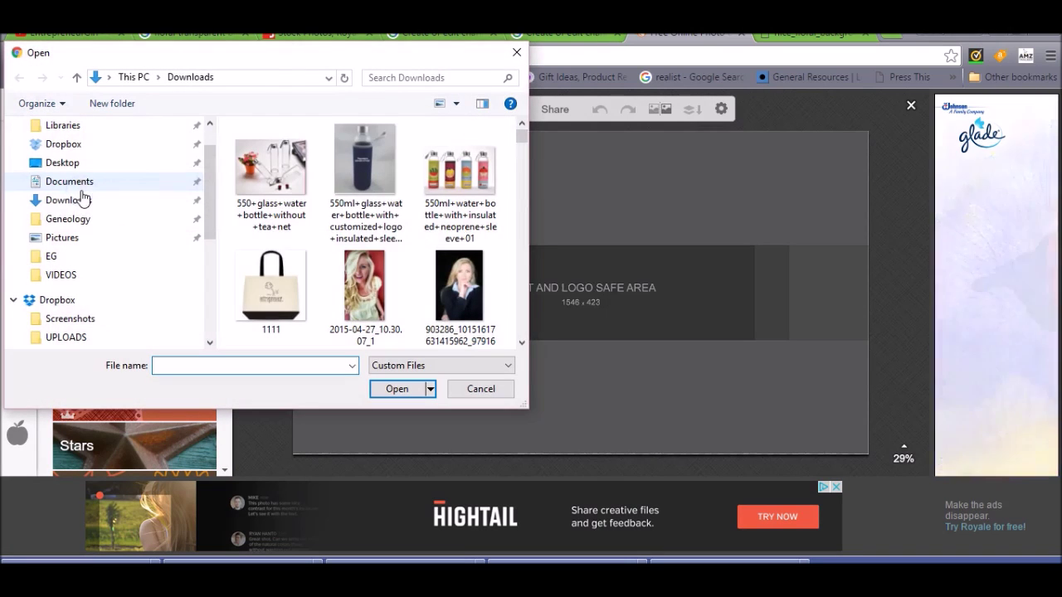
left_click_drag(523, 142, 518, 325)
left_click(352, 208)
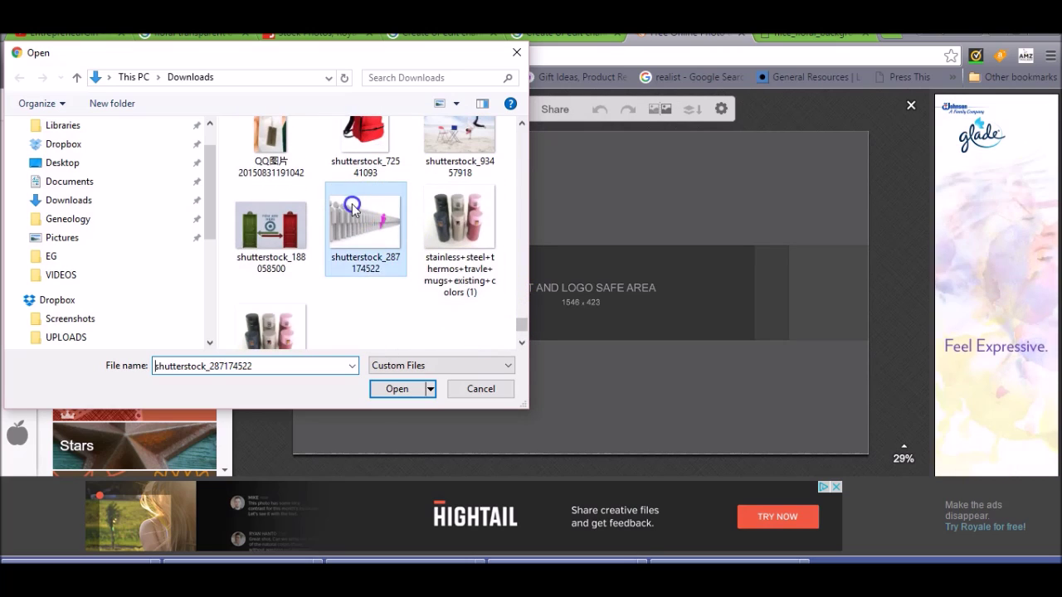
left_click(381, 388)
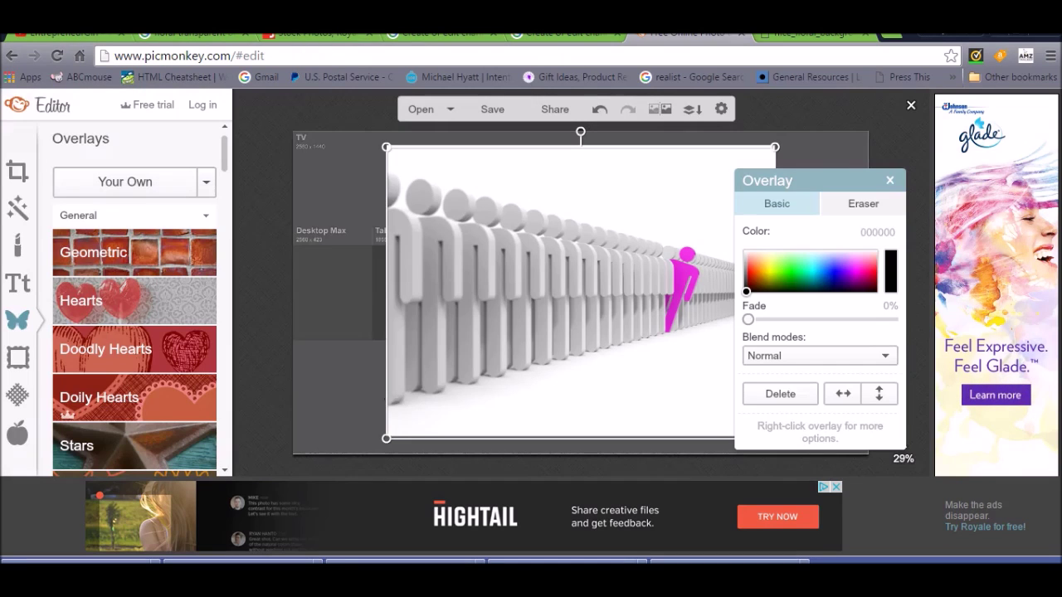
Shrink and lower the figures photo, then shrink the eg logo and centre it on the photo.
left_click_drag(386, 437, 432, 343)
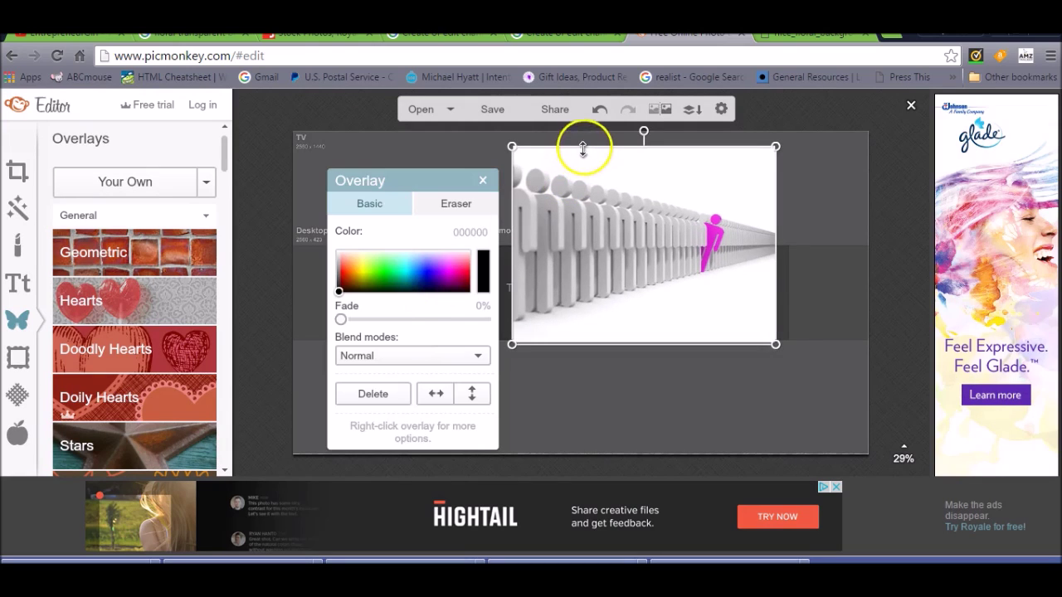
left_click_drag(584, 147, 581, 166)
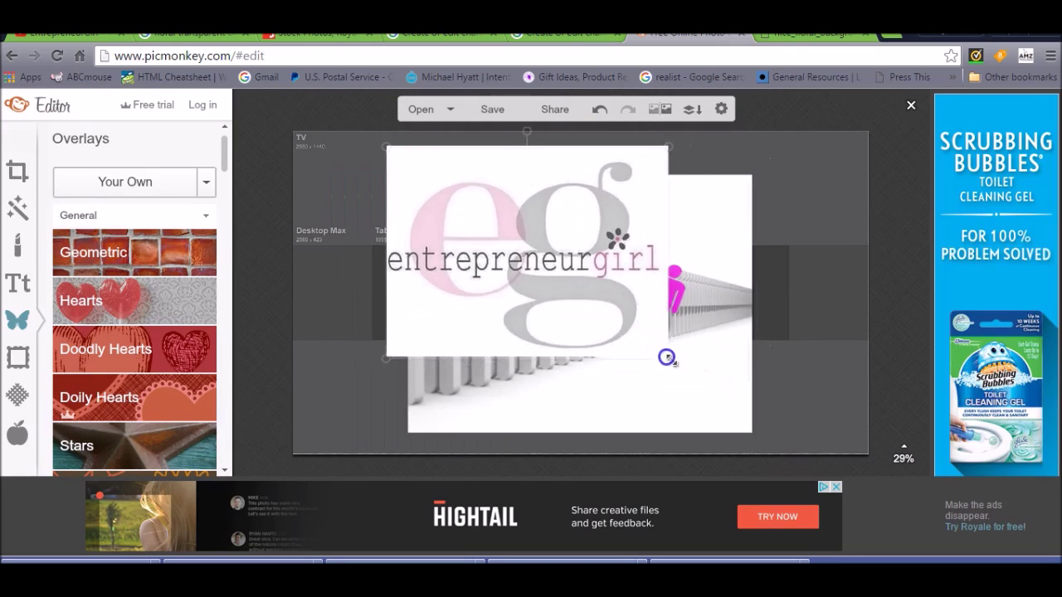
left_click_drag(669, 356, 502, 232)
left_click_drag(423, 184, 493, 301)
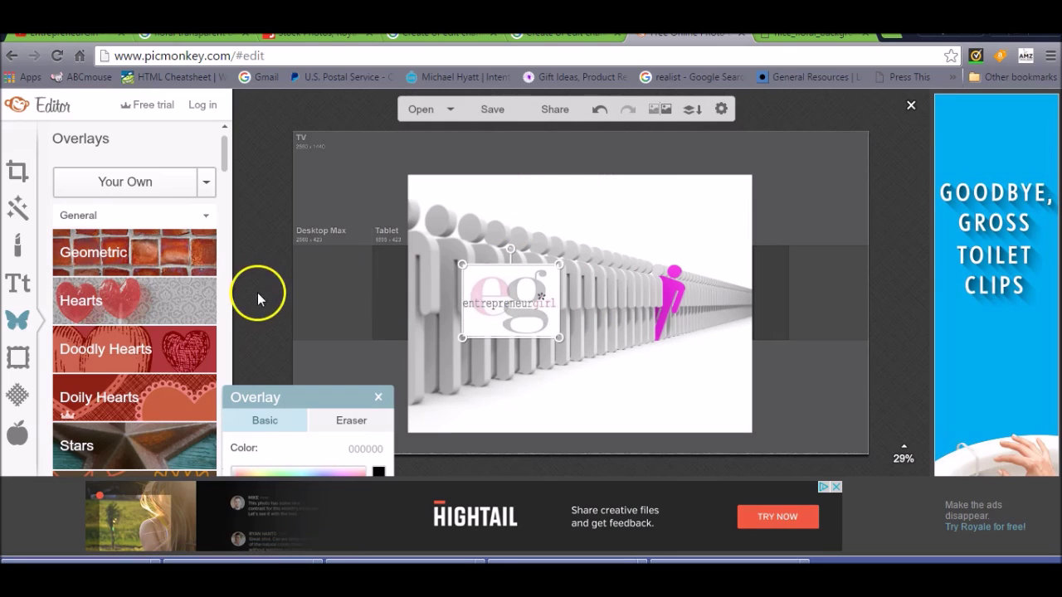
Add a Geometric square outlined in the pink figure's magenta and place it around the eg logo.
left_click(144, 260)
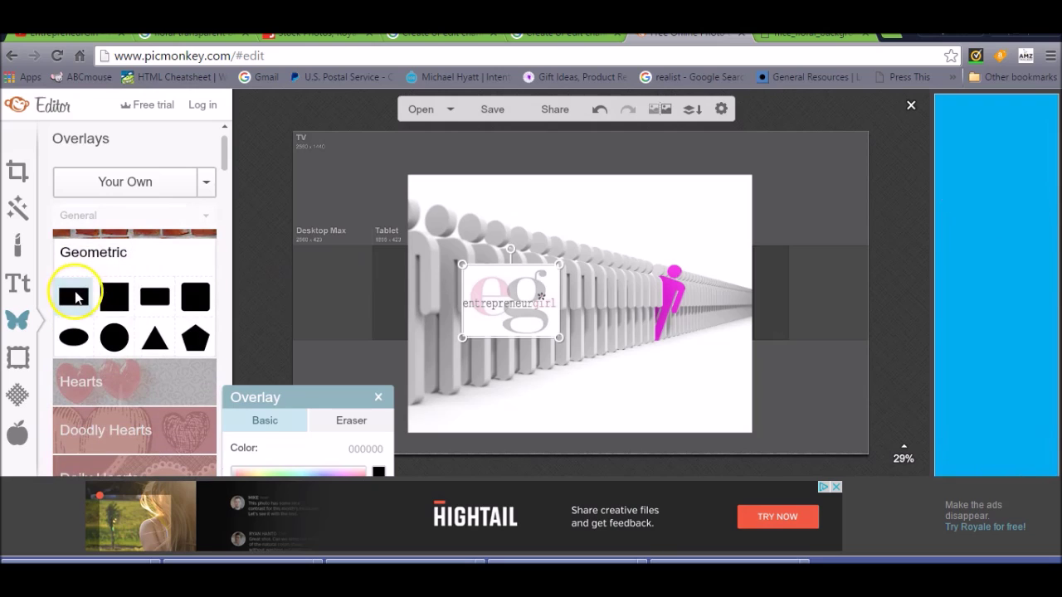
left_click(106, 301)
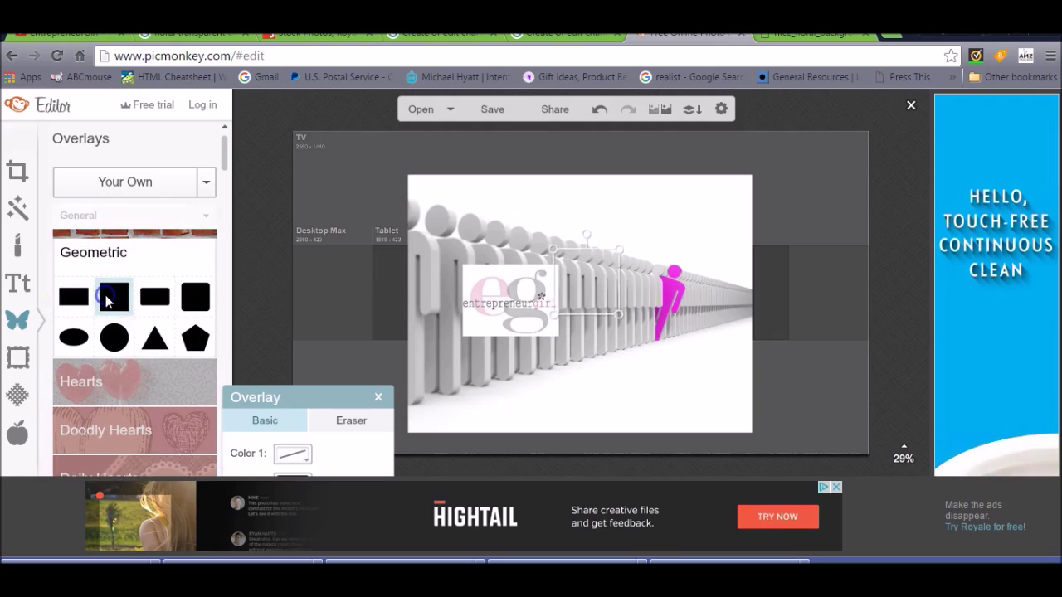
left_click(287, 285)
left_click(516, 154)
left_click(628, 284)
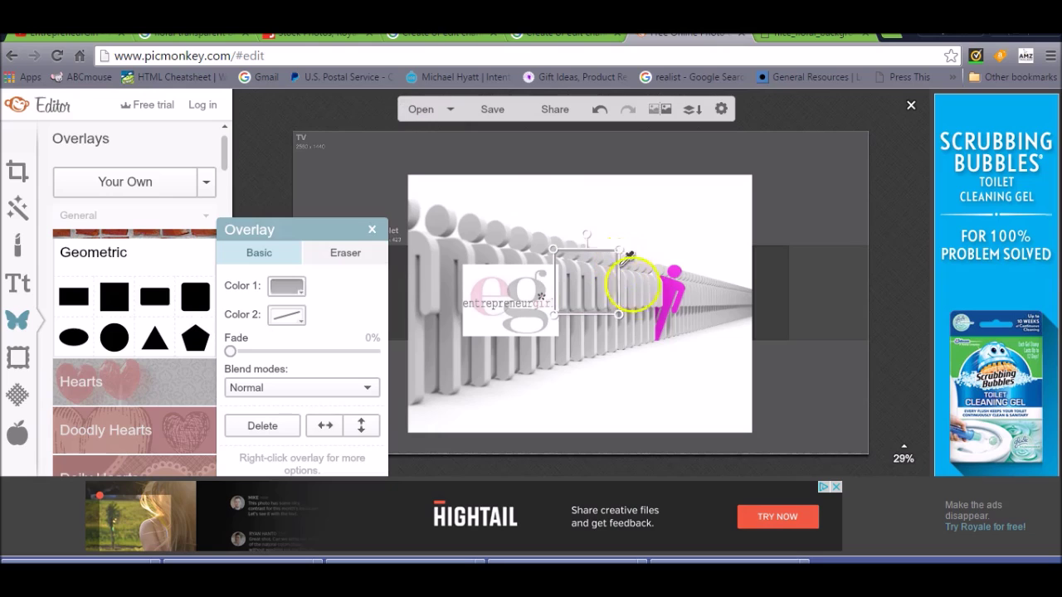
left_click(673, 291)
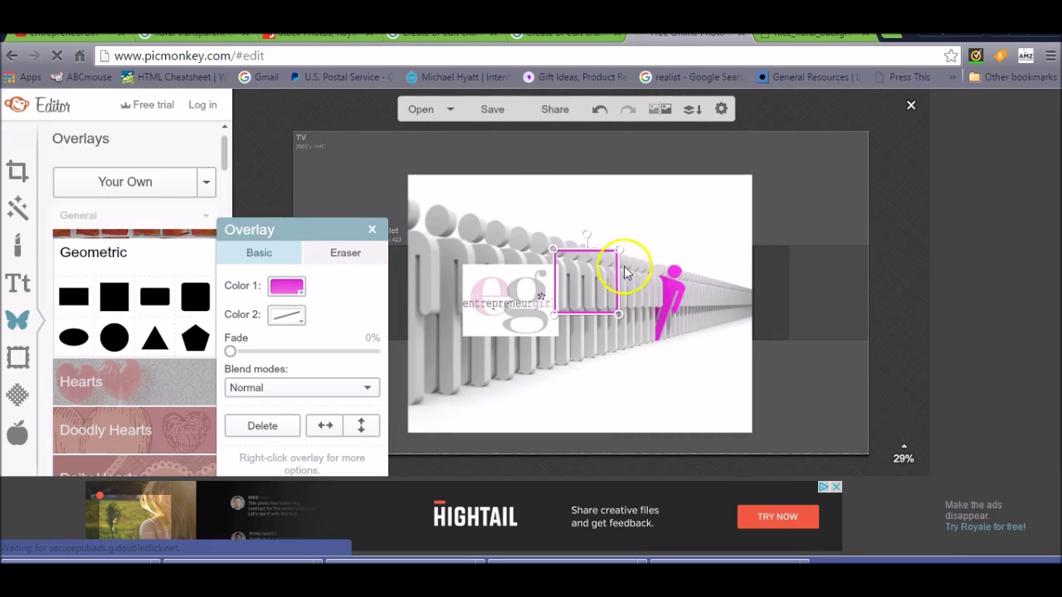
left_click_drag(617, 264, 480, 285)
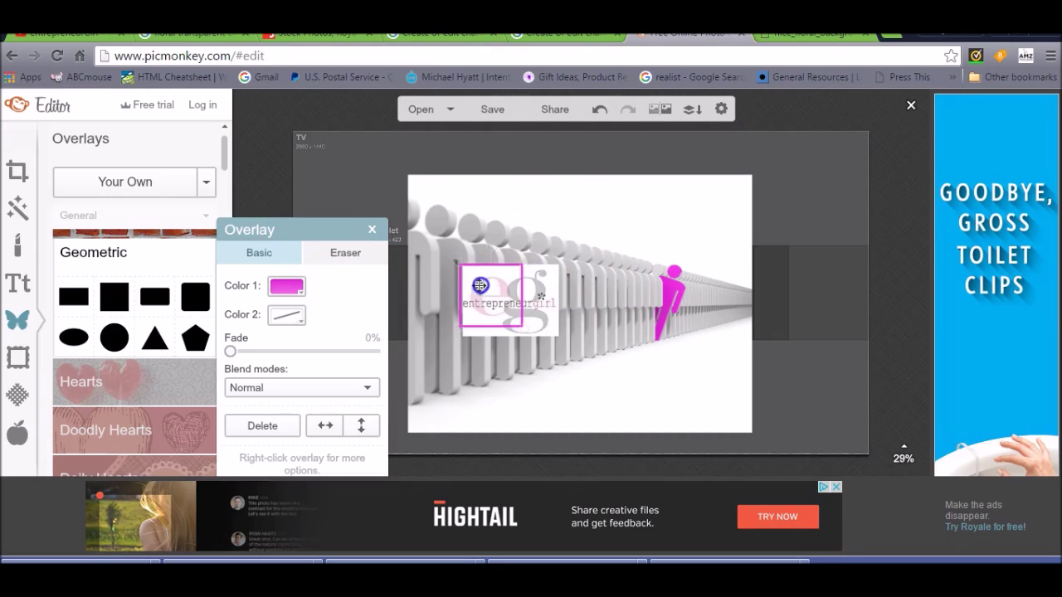
left_click(38, 294)
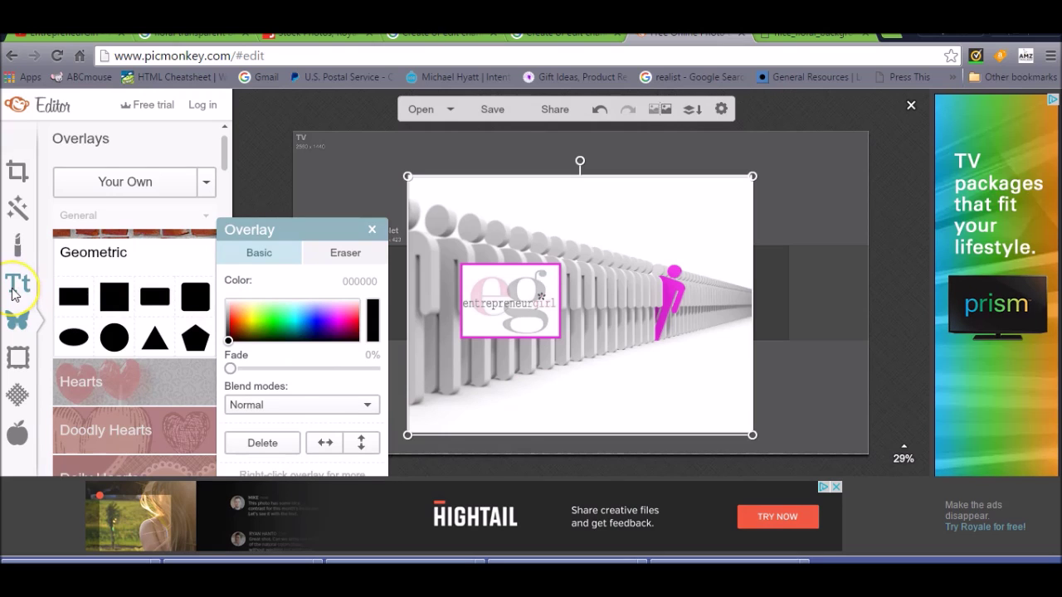
Add a text box over the logo and shrink the pink-framed logo slightly.
left_click(14, 292)
left_click_drag(576, 289, 590, 366)
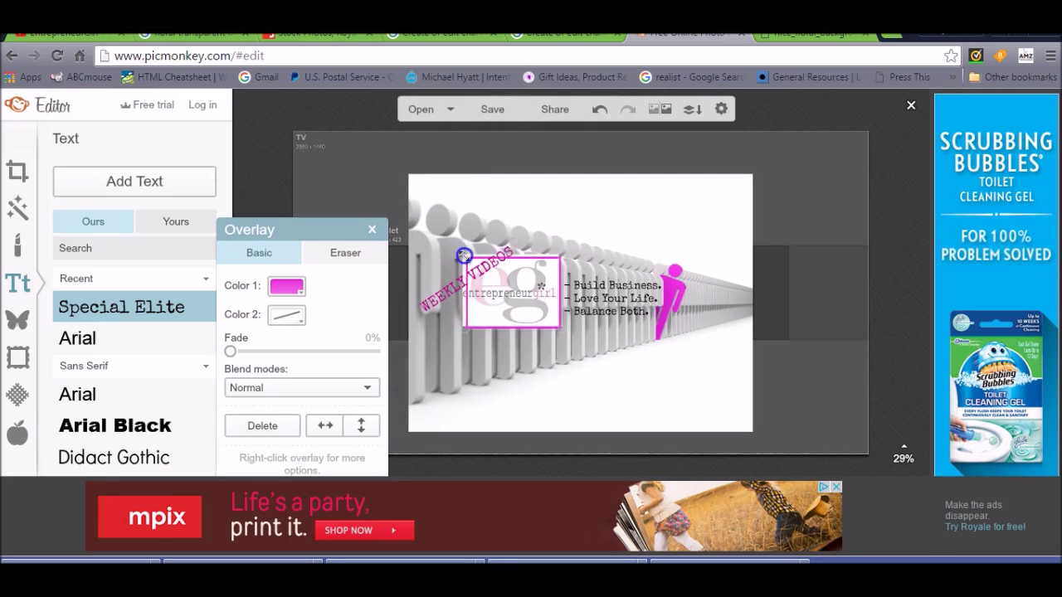
left_click_drag(464, 255, 466, 257)
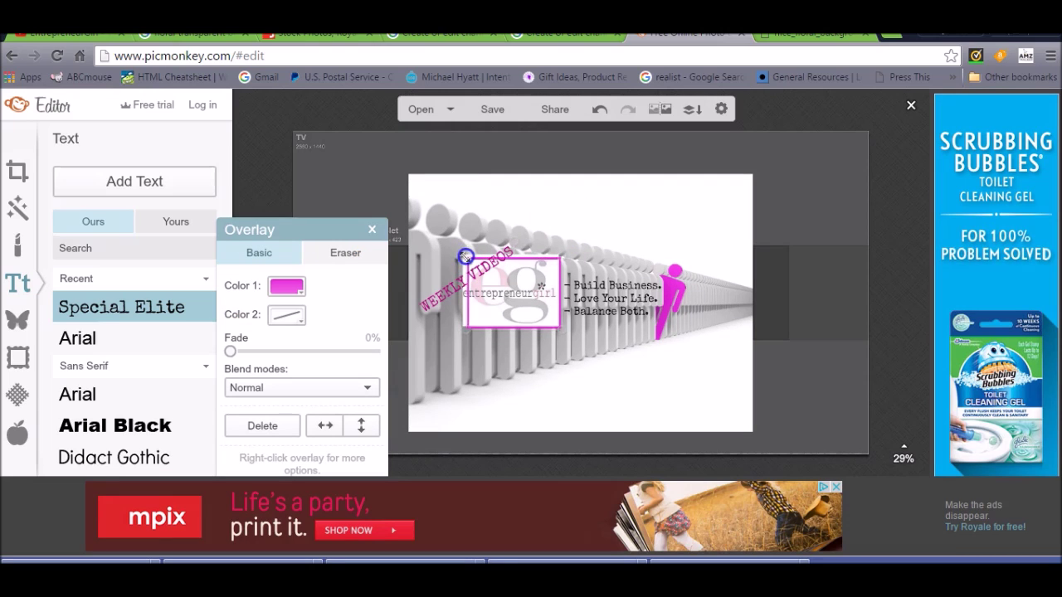
Upload the saved figures banner with the framed eg logo and tagline as new channel art.
left_click(955, 153)
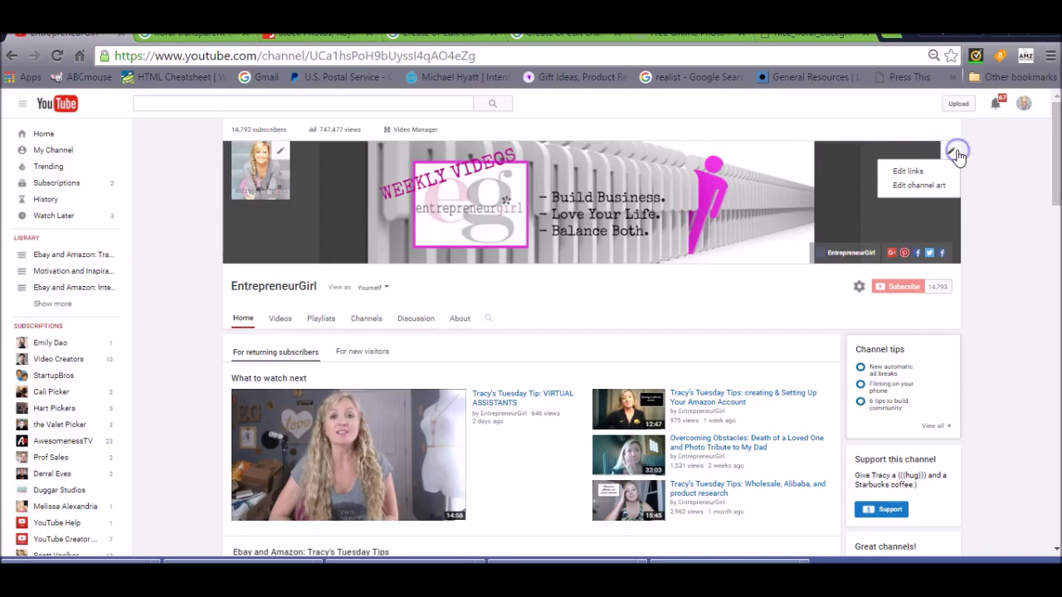
left_click(932, 190)
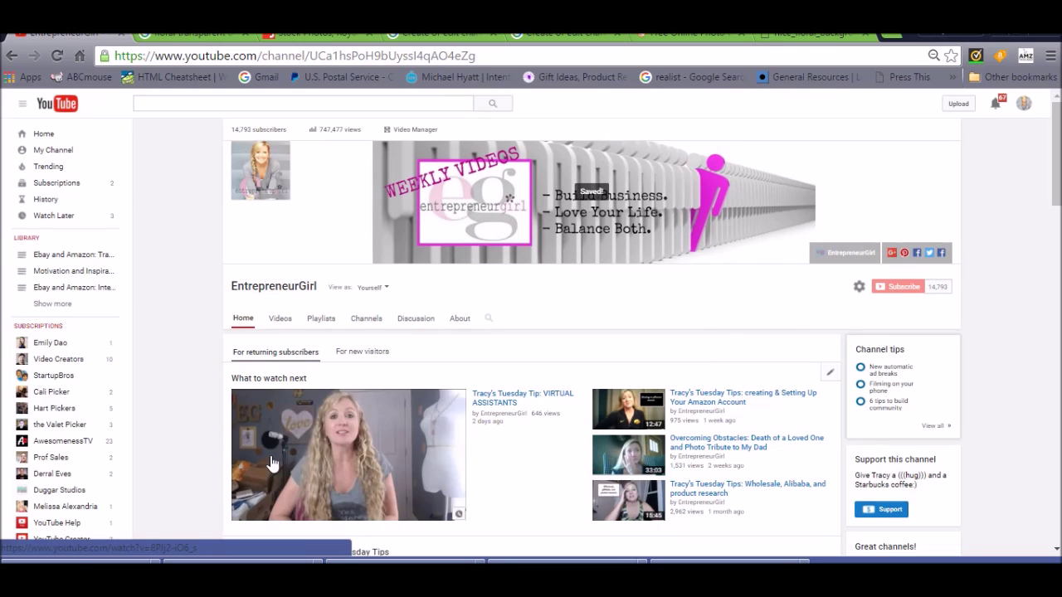
left_click(410, 423)
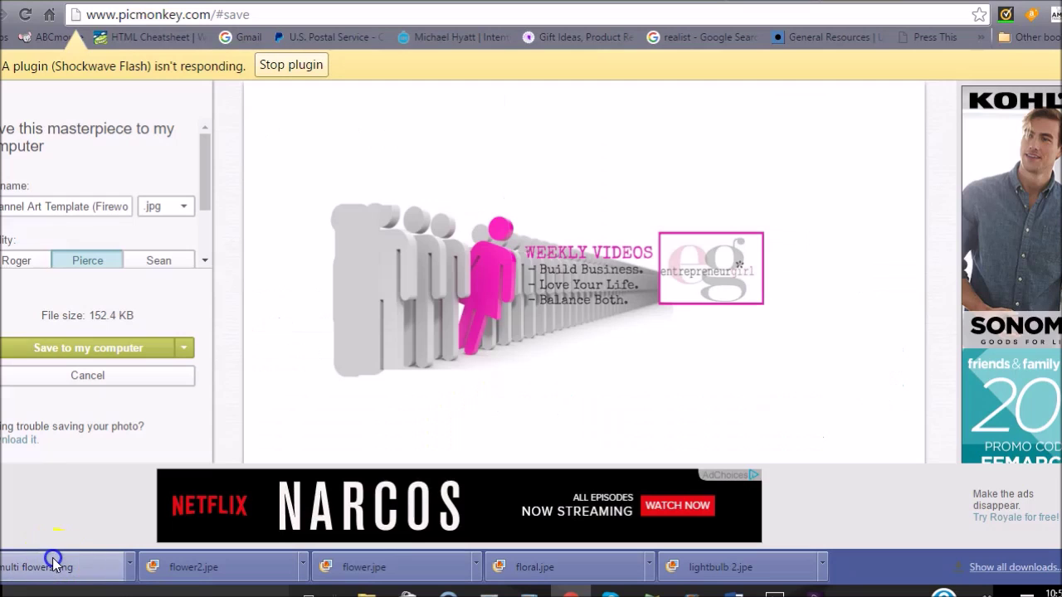
left_click(96, 516)
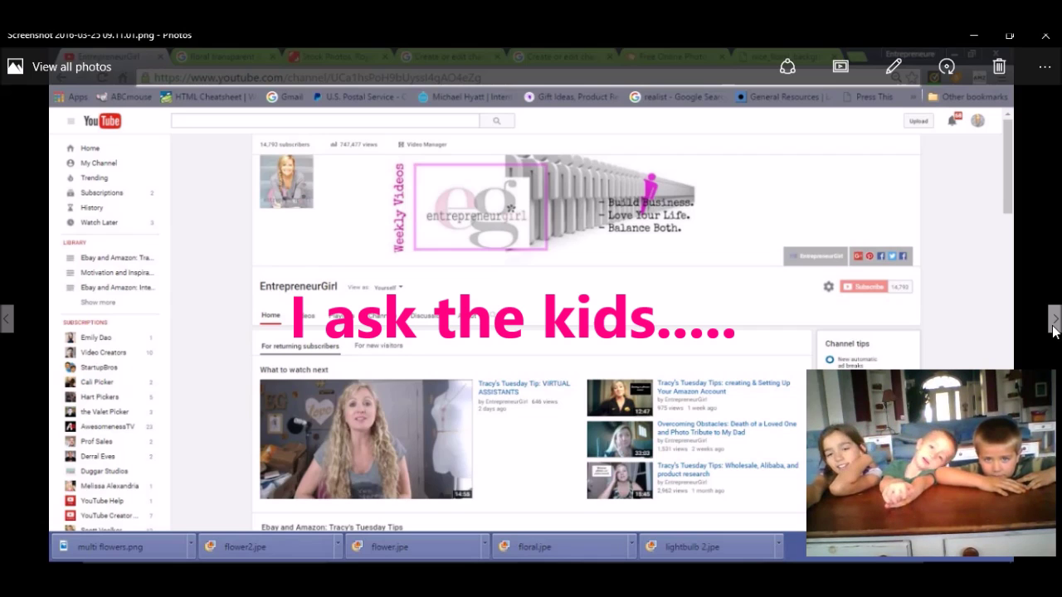
View the next screenshot, where the banner shows 'Weekly Videos' text and YouTube logos.
left_click(1051, 331)
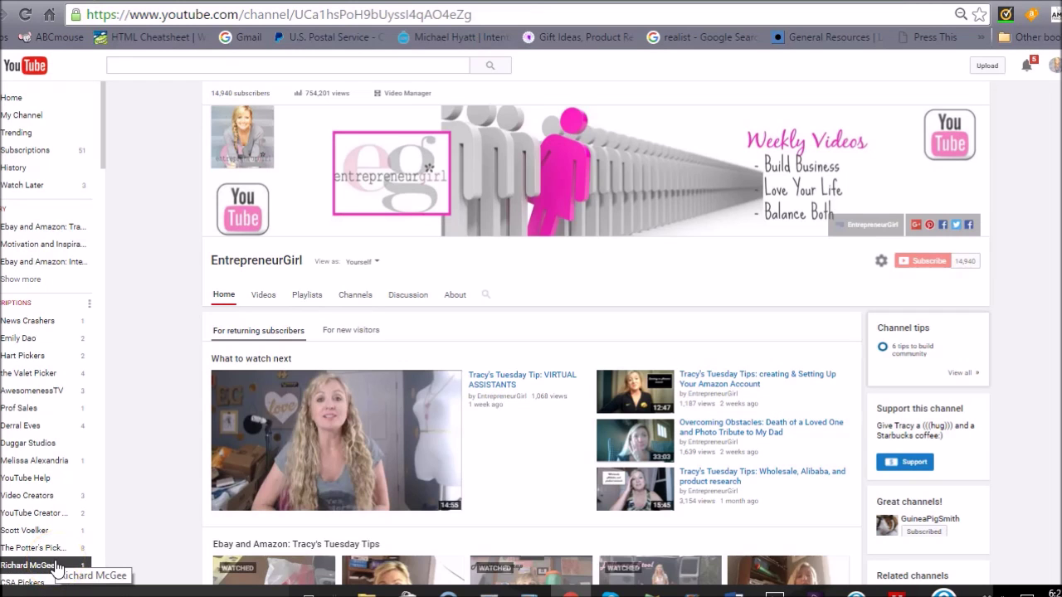
left_click(27, 566)
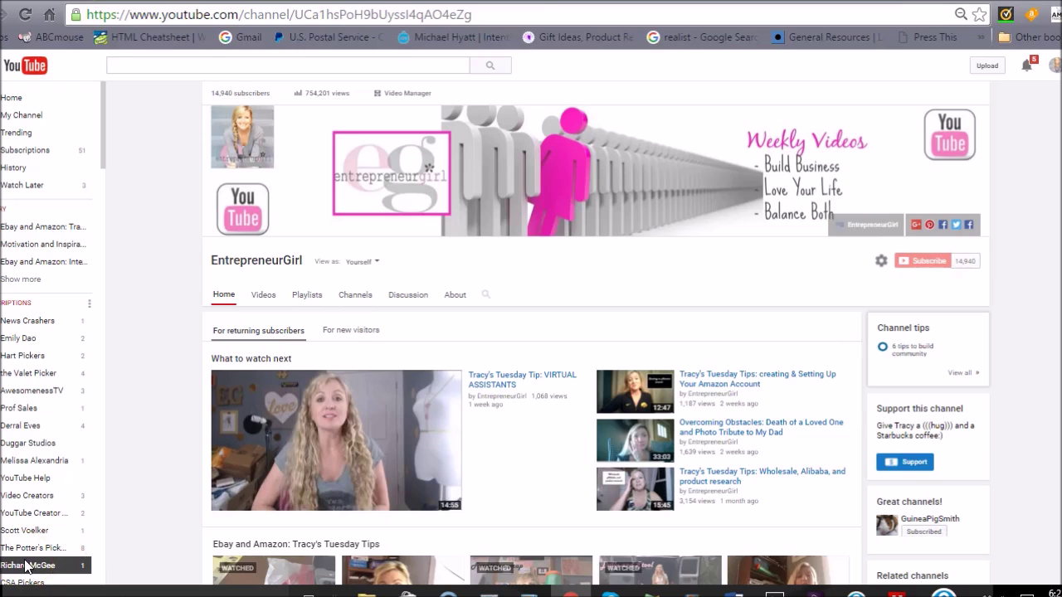